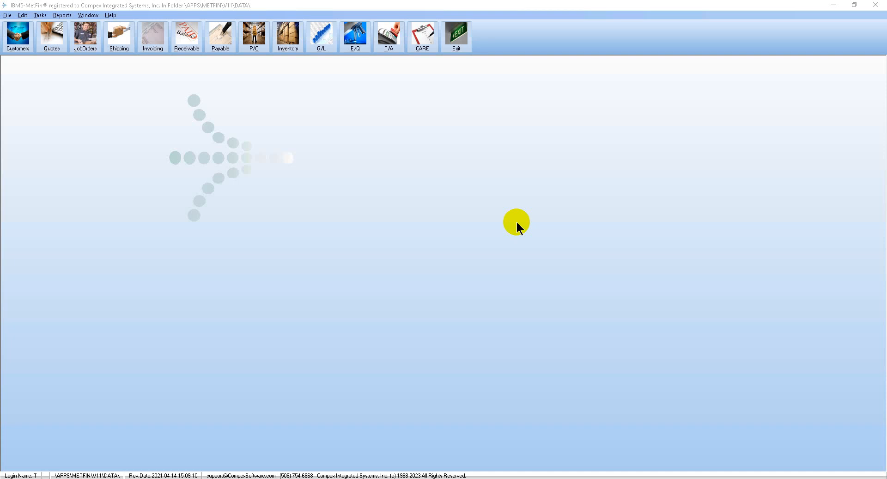
- Look up the job orders and open the print options for Accurate Metal Fab.'s part PN150 job
{"action": "left_click", "coordinate": [86, 46]}
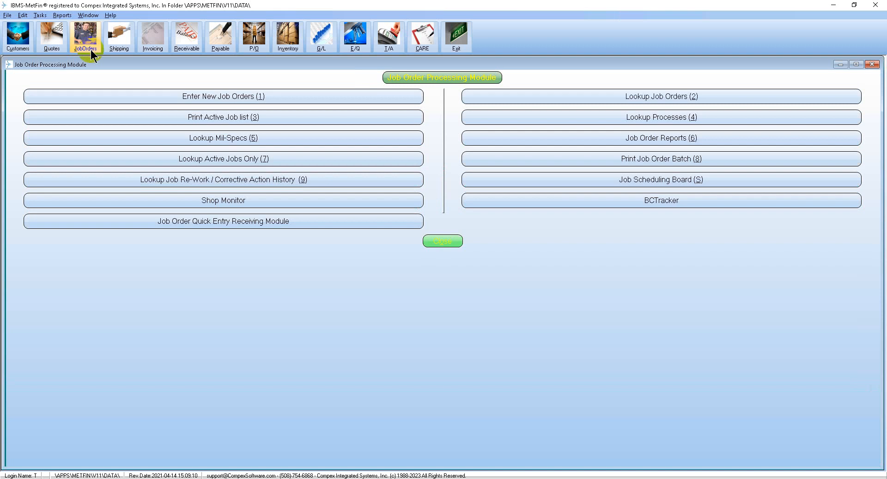
{"action": "left_click", "coordinate": [570, 93]}
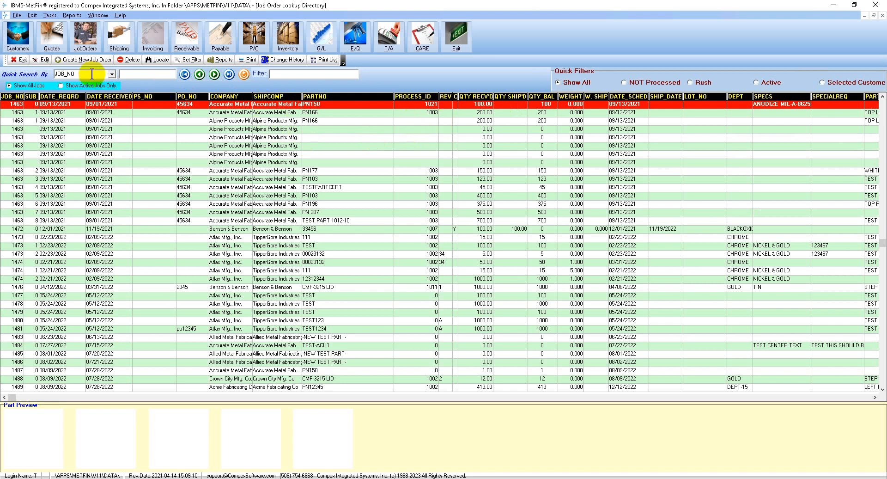
{"action": "left_click", "coordinate": [252, 60]}
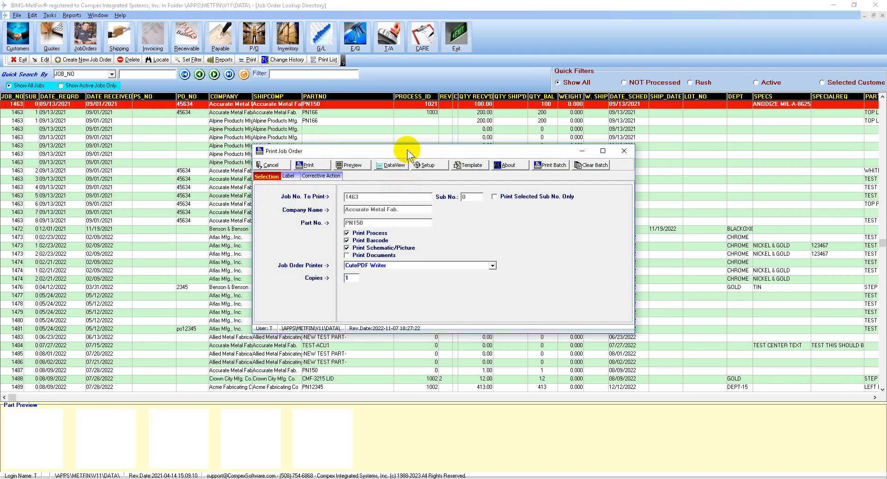
- Check the default job order print template in the template list and return to the print options
{"action": "left_click", "coordinate": [471, 165]}
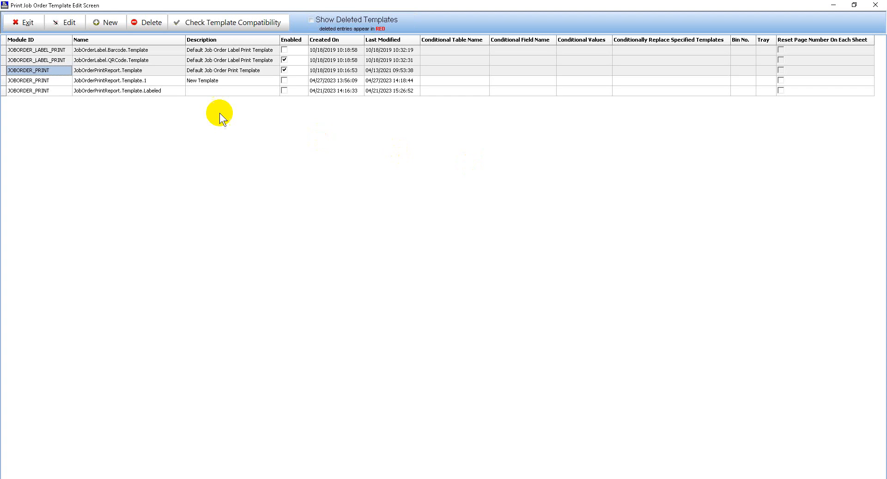
{"action": "left_click", "coordinate": [252, 70]}
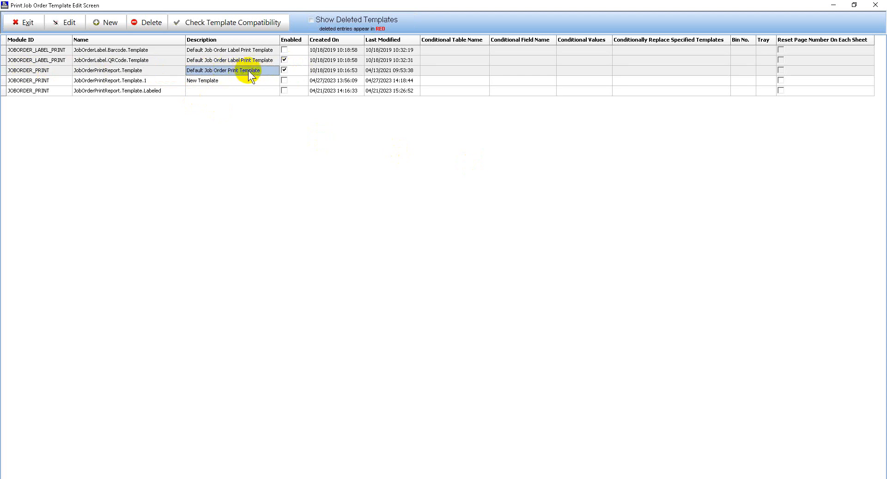
{"action": "left_click", "coordinate": [24, 23]}
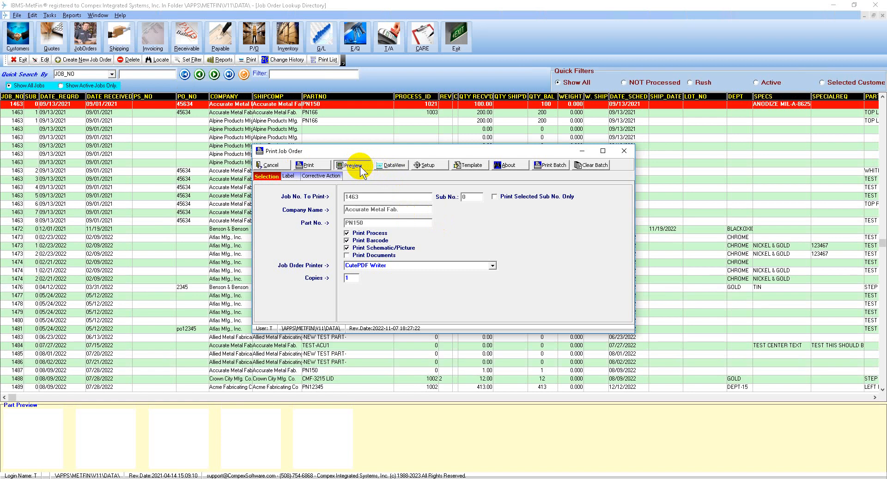
- Preview the job order and examine the first page's header, page number and part list
{"action": "left_click", "coordinate": [353, 165]}
{"action": "left_click", "coordinate": [302, 258]}
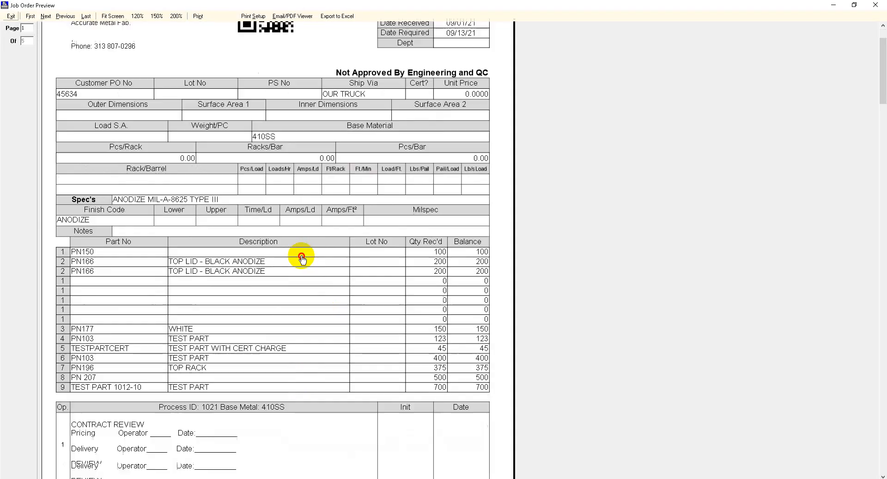
{"action": "scroll", "coordinate": [301, 258], "scroll_direction": "down", "scroll_amount": 4}
{"action": "scroll", "coordinate": [304, 351], "scroll_direction": "up", "scroll_amount": 5}
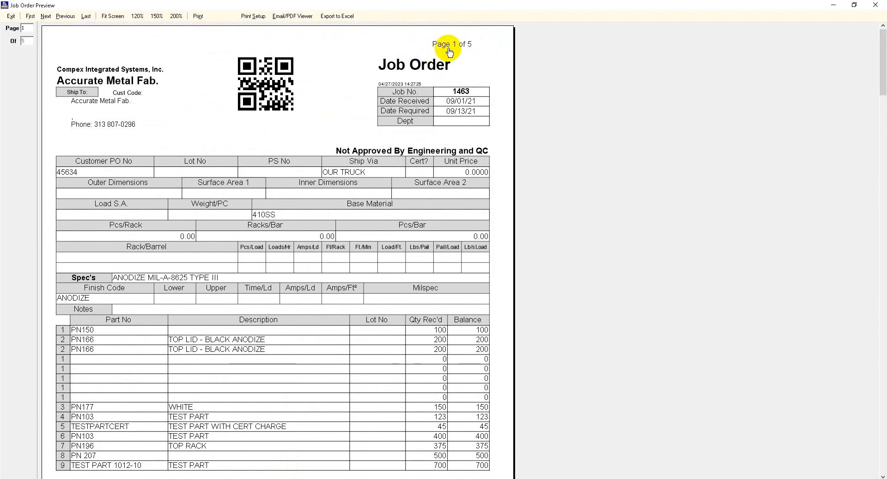
{"action": "left_click", "coordinate": [391, 235]}
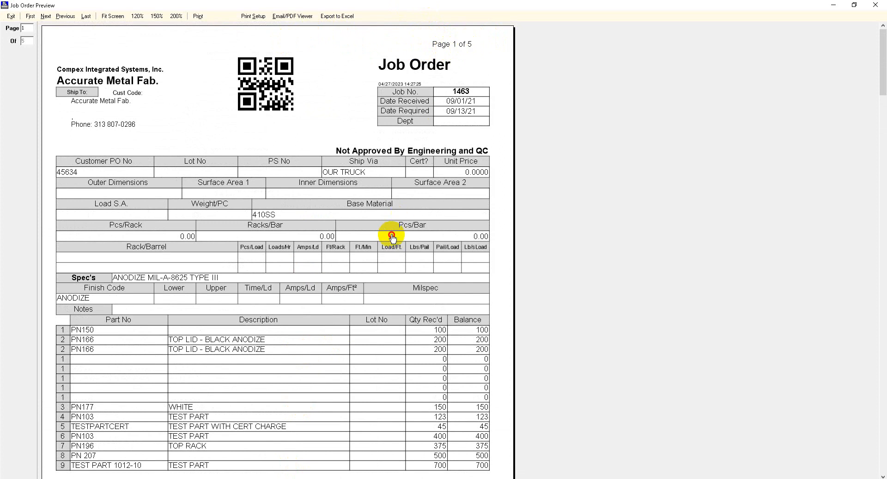
{"action": "scroll", "coordinate": [391, 235], "scroll_direction": "down", "scroll_amount": 5}
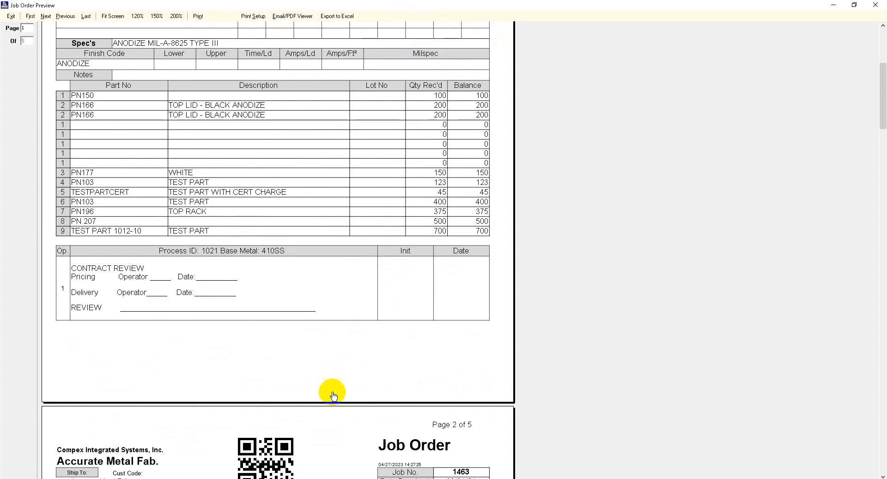
{"action": "scroll", "coordinate": [371, 213], "scroll_direction": "down", "scroll_amount": 6}
{"action": "scroll", "coordinate": [454, 404], "scroll_direction": "up", "scroll_amount": 11}
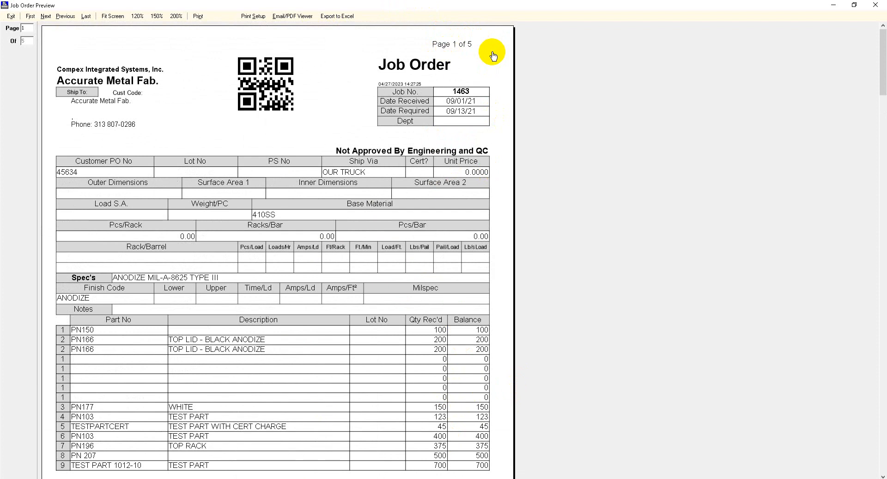
- Examine how the header and process steps carry over the remaining preview pages, and close the preview
{"action": "scroll", "coordinate": [460, 135], "scroll_direction": "down", "scroll_amount": 8}
{"action": "scroll", "coordinate": [504, 118], "scroll_direction": "down", "scroll_amount": 6}
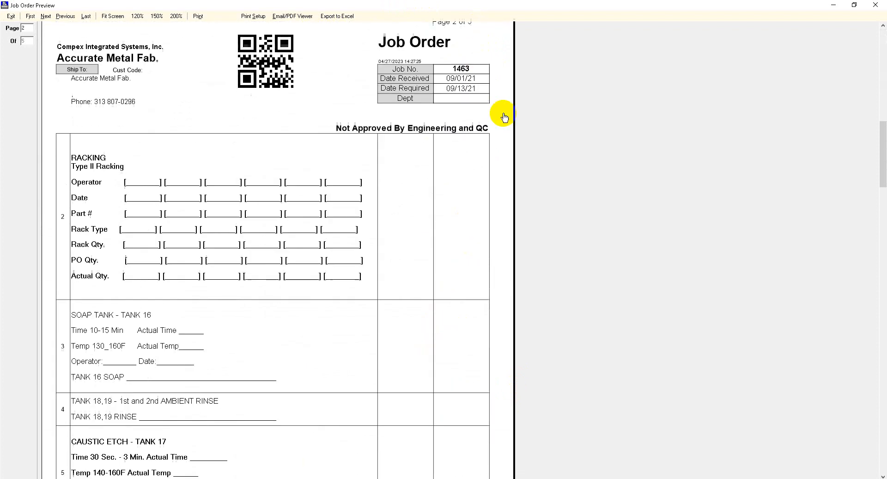
{"action": "scroll", "coordinate": [464, 139], "scroll_direction": "down", "scroll_amount": 13}
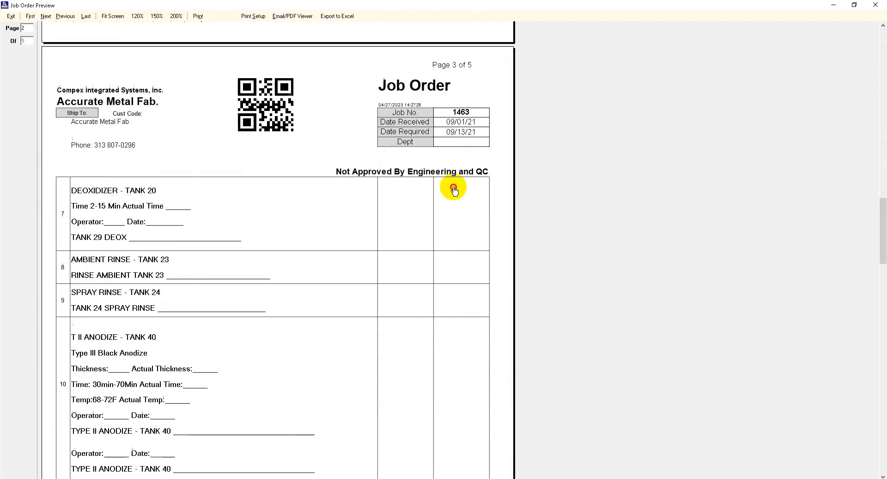
{"action": "scroll", "coordinate": [416, 115], "scroll_direction": "down", "scroll_amount": 20}
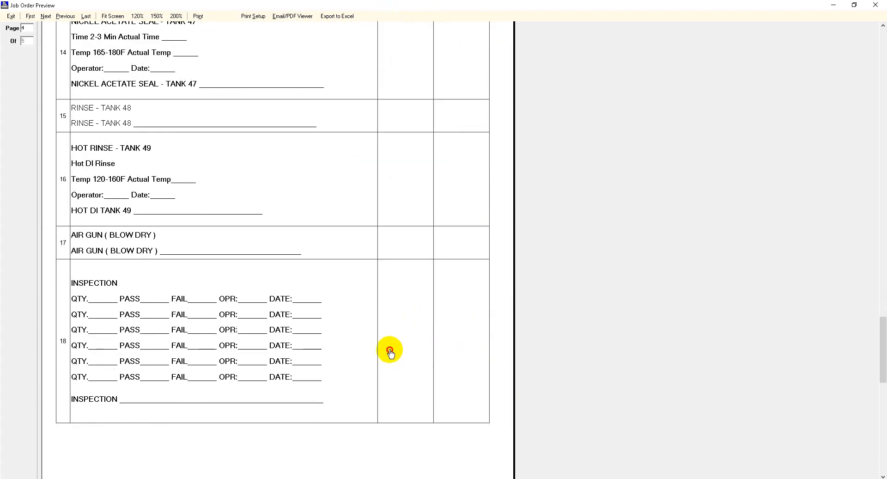
{"action": "scroll", "coordinate": [389, 352], "scroll_direction": "down", "scroll_amount": 3}
{"action": "scroll", "coordinate": [374, 116], "scroll_direction": "up", "scroll_amount": 6}
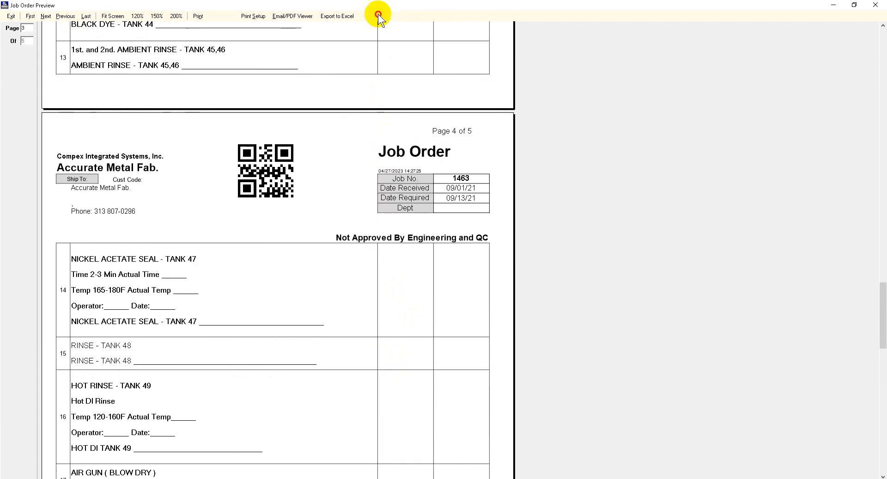
{"action": "left_click_drag", "start_coordinate": [378, 6], "coordinate": [416, 282]}
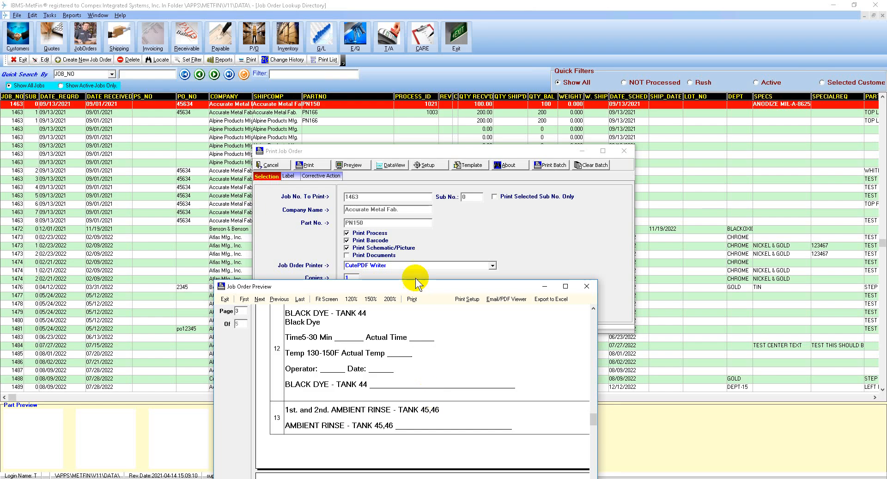
{"action": "left_click", "coordinate": [566, 286]}
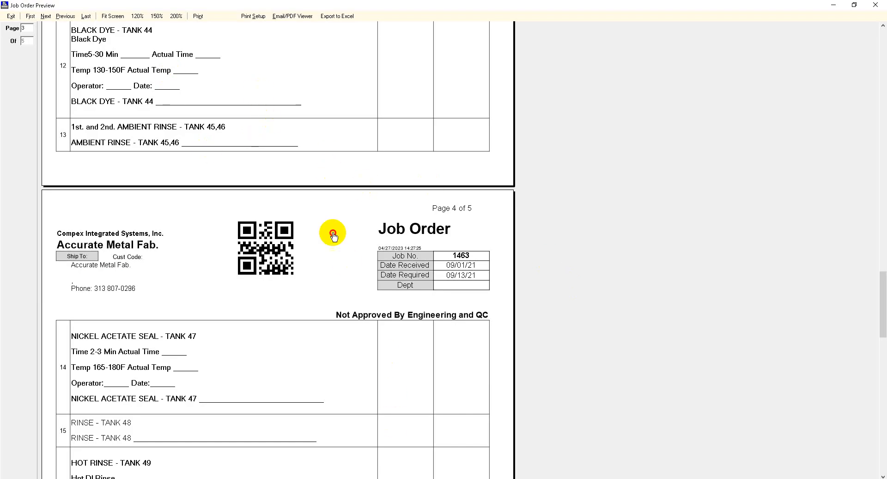
{"action": "scroll", "coordinate": [334, 236], "scroll_direction": "up", "scroll_amount": 3}
{"action": "left_click", "coordinate": [10, 16]}
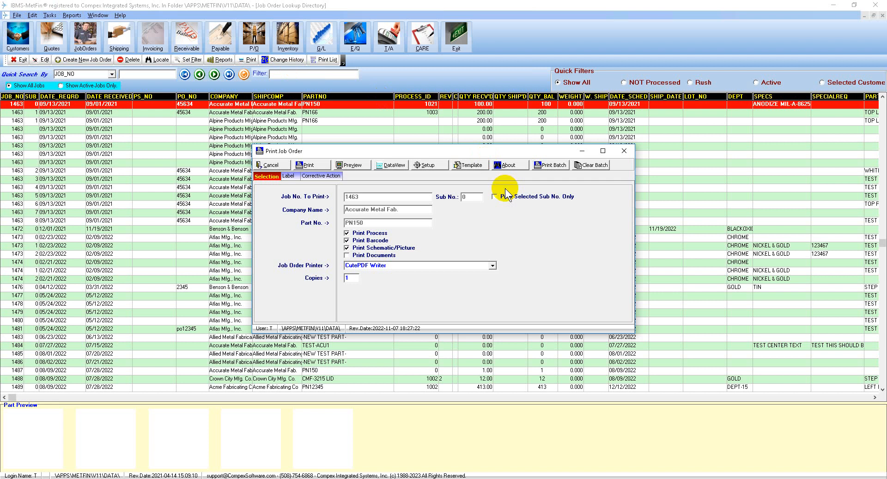
- Create a new template from JobOrderPrintReport.Template, named JobOrderPrintReport.Template.2
{"action": "left_click", "coordinate": [472, 165]}
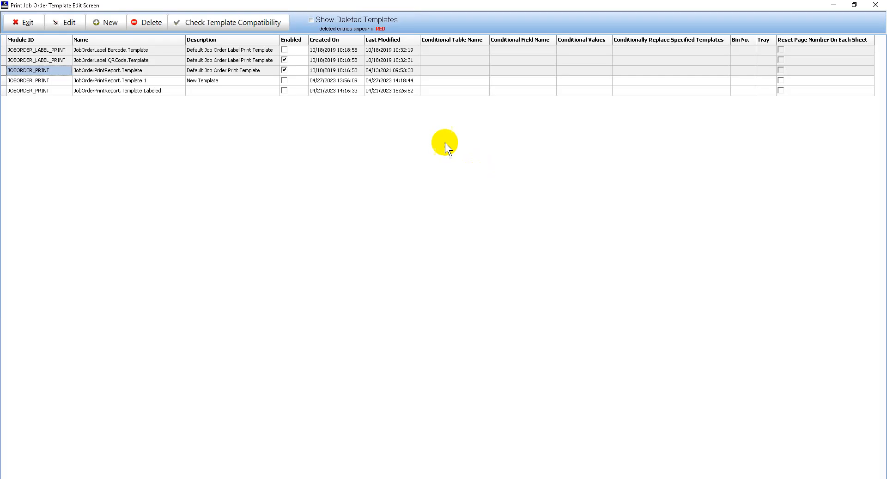
{"action": "left_click", "coordinate": [149, 71]}
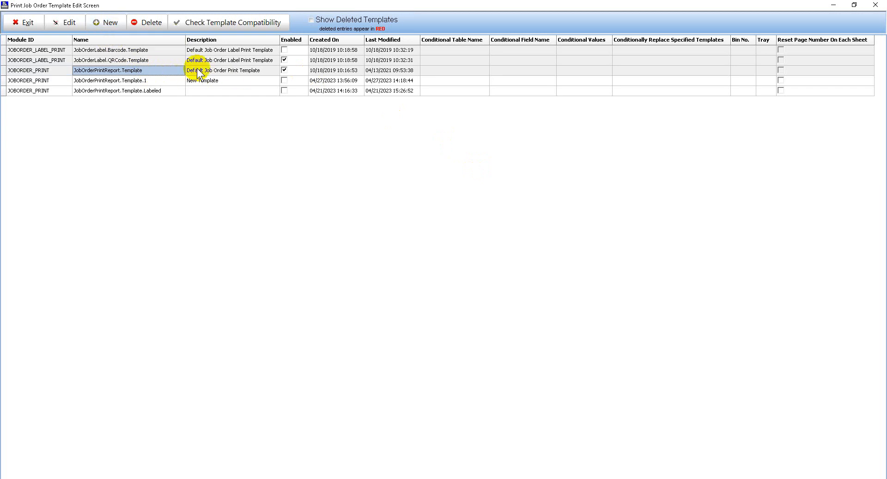
{"action": "left_click", "coordinate": [109, 22]}
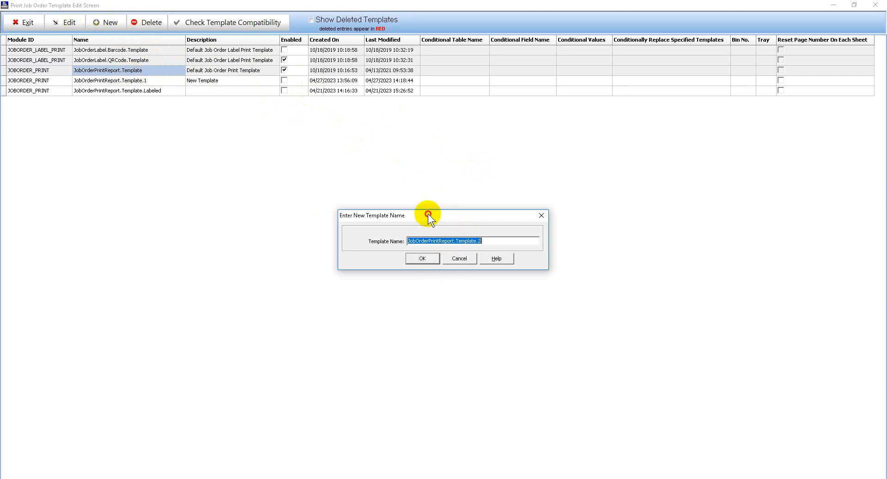
{"action": "left_click_drag", "start_coordinate": [412, 215], "coordinate": [368, 134]}
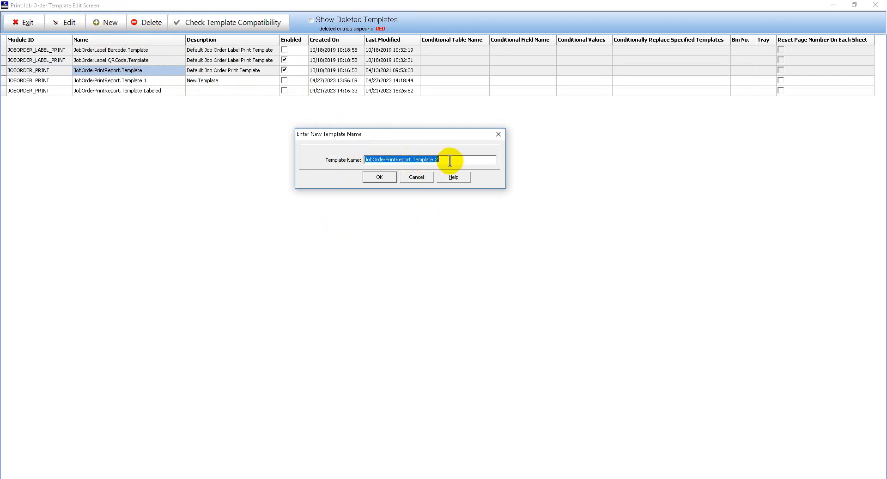
{"action": "left_click", "coordinate": [385, 177]}
- Describe JobOrderPrintReport.Template.2 as "With Header / Footer"
{"action": "left_click", "coordinate": [205, 91]}
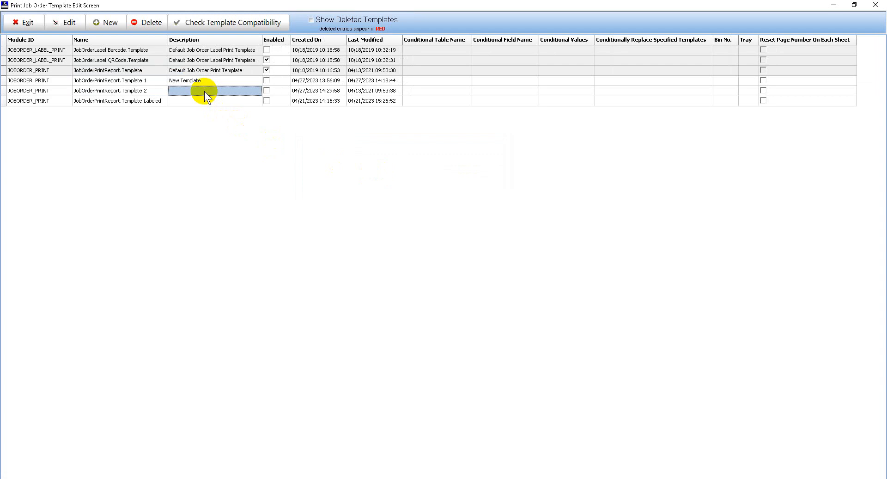
{"action": "left_click", "coordinate": [204, 90]}
{"action": "type", "text": "With "}
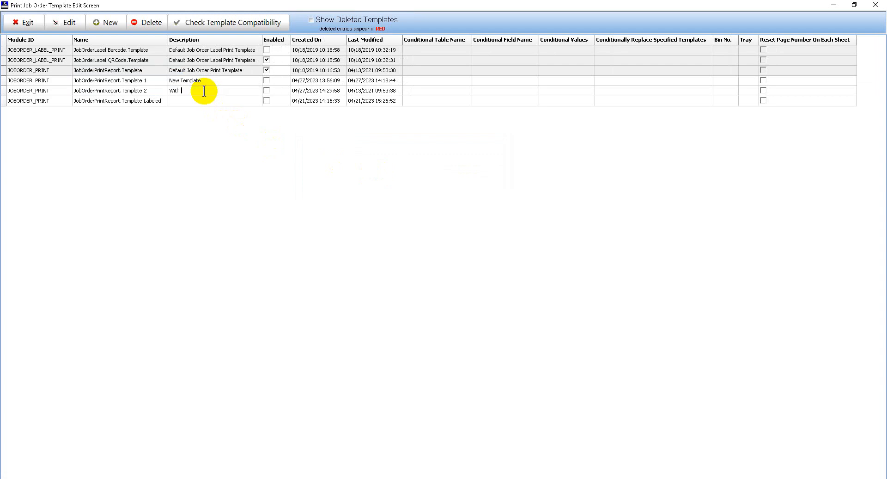
{"action": "type", "text": "Header / Footer"}
{"action": "key", "text": "Return"}
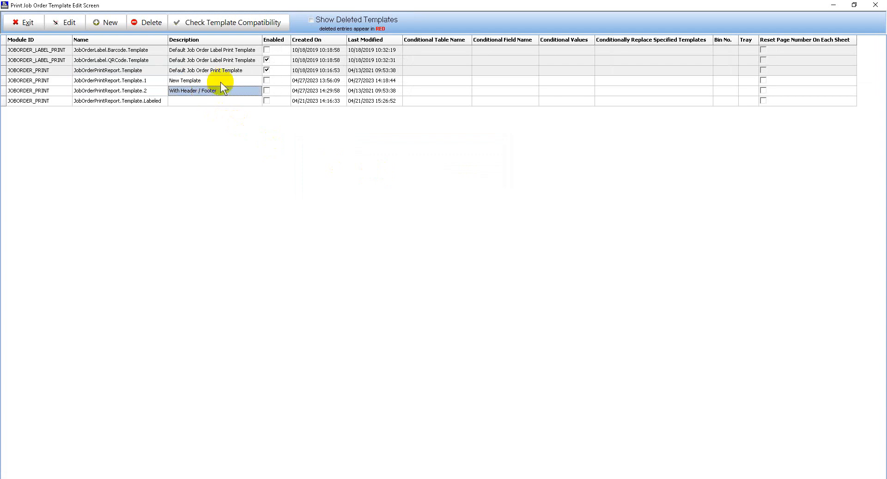
- Enable the With Header / Footer template in place of the default job order print template and leave the template list
{"action": "left_click", "coordinate": [268, 69]}
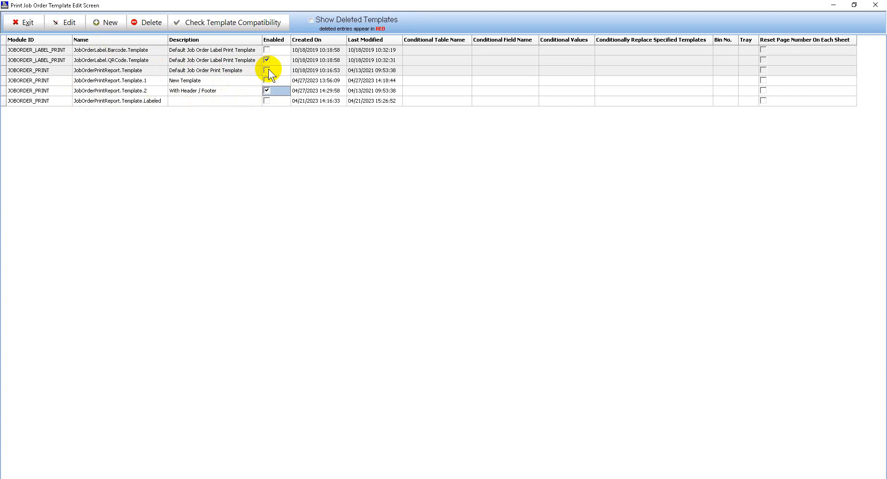
{"action": "left_click", "coordinate": [223, 92]}
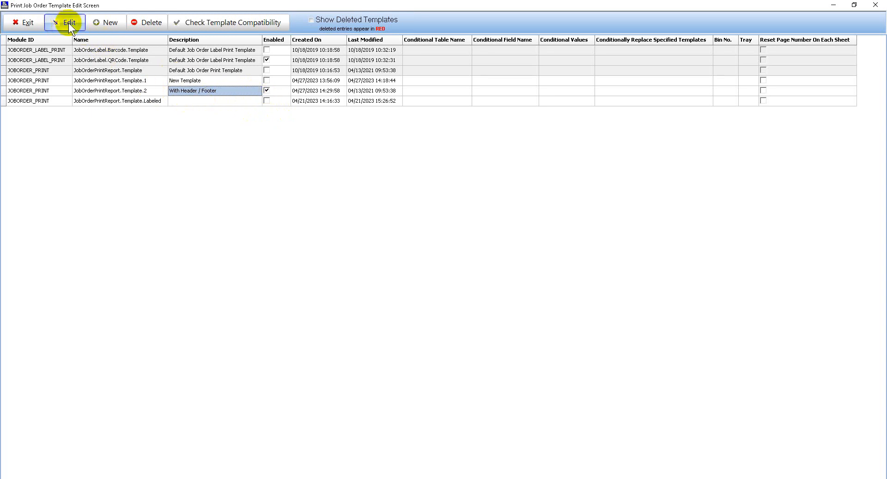
{"action": "left_click", "coordinate": [23, 22]}
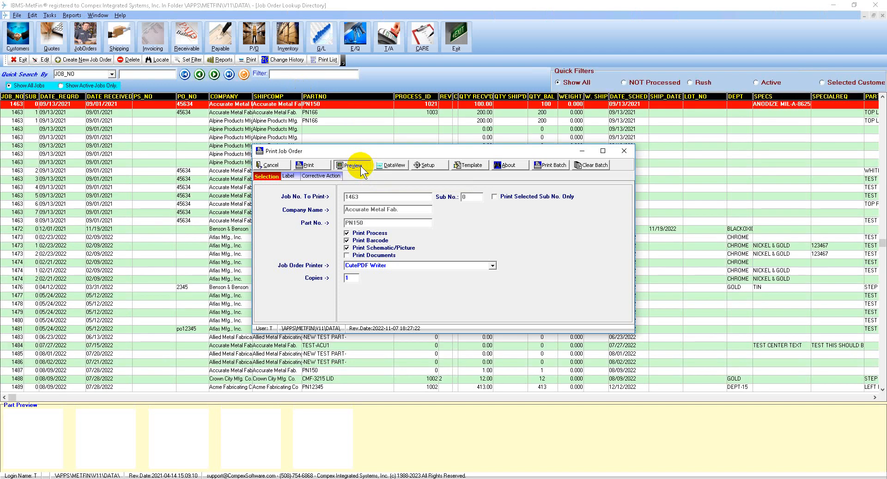
- Preview the job order with the newly enabled template, check its first two pages and close the preview
{"action": "left_click", "coordinate": [353, 165]}
{"action": "scroll", "coordinate": [344, 92], "scroll_direction": "down", "scroll_amount": 1}
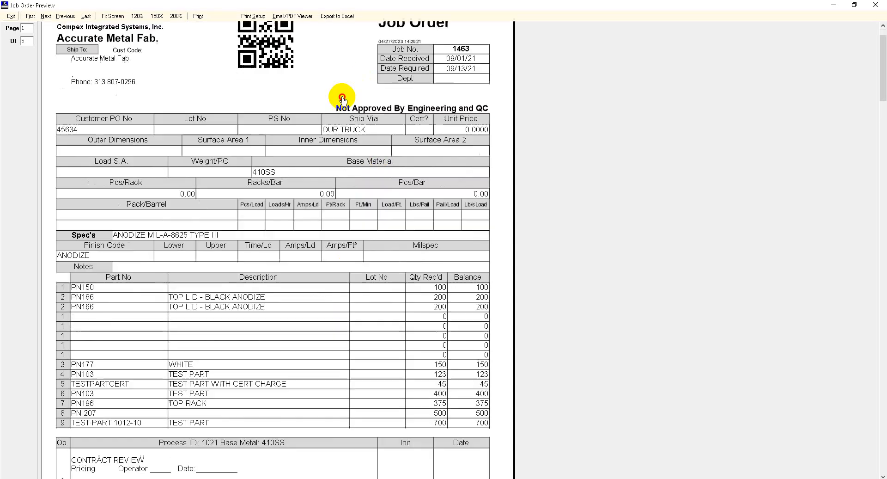
{"action": "scroll", "coordinate": [342, 97], "scroll_direction": "down", "scroll_amount": 7}
{"action": "scroll", "coordinate": [368, 370], "scroll_direction": "up", "scroll_amount": 9}
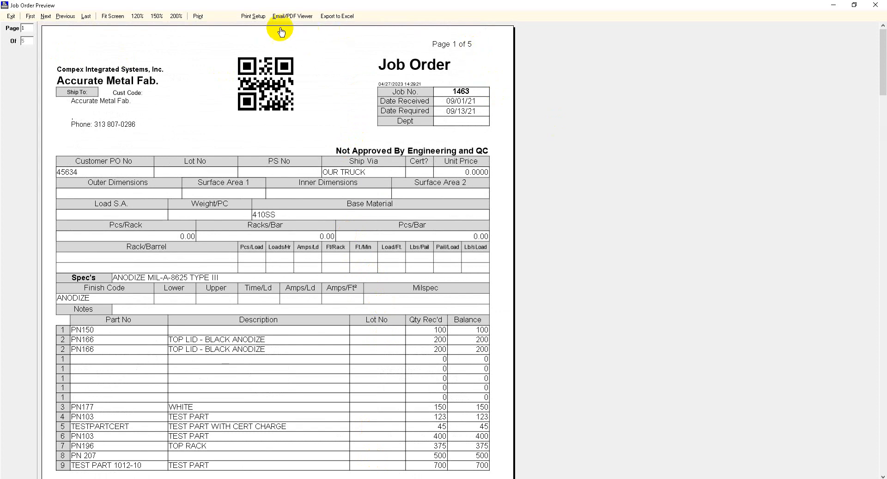
{"action": "scroll", "coordinate": [440, 198], "scroll_direction": "down", "scroll_amount": 9}
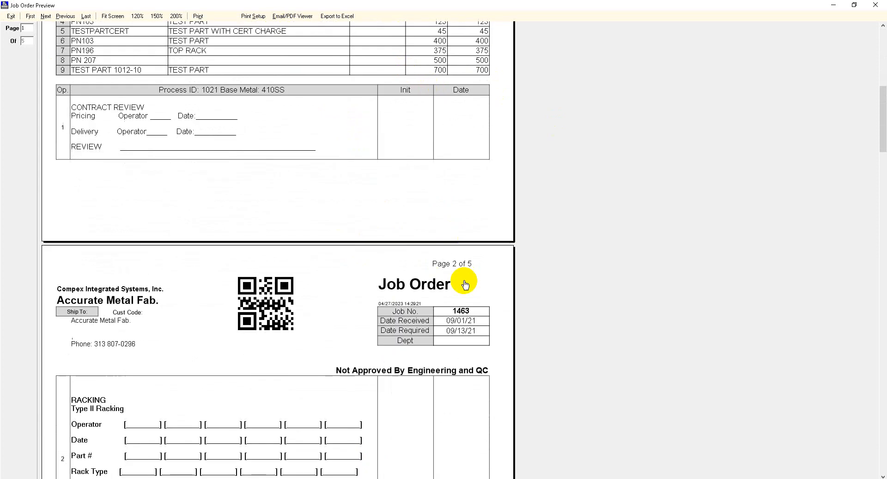
{"action": "left_click", "coordinate": [11, 16]}
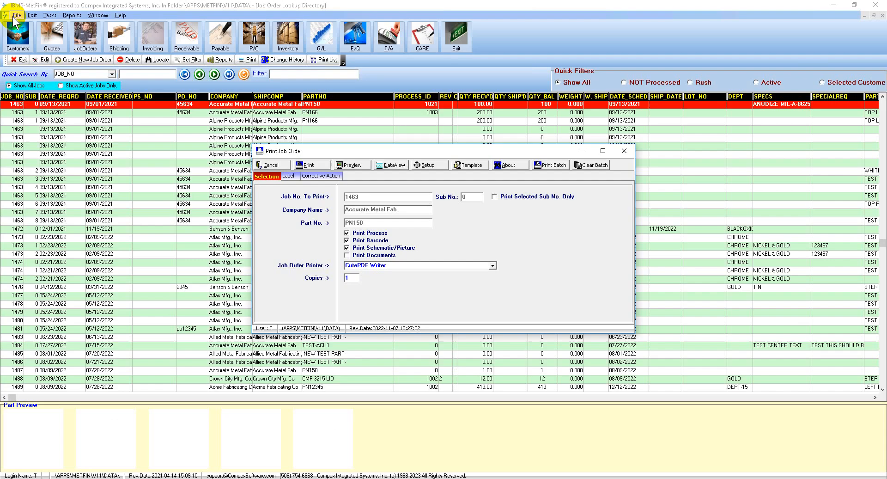
- Open JobOrderPrintReport.Template.2 from the template list for editing in Excel
{"action": "left_click", "coordinate": [472, 165]}
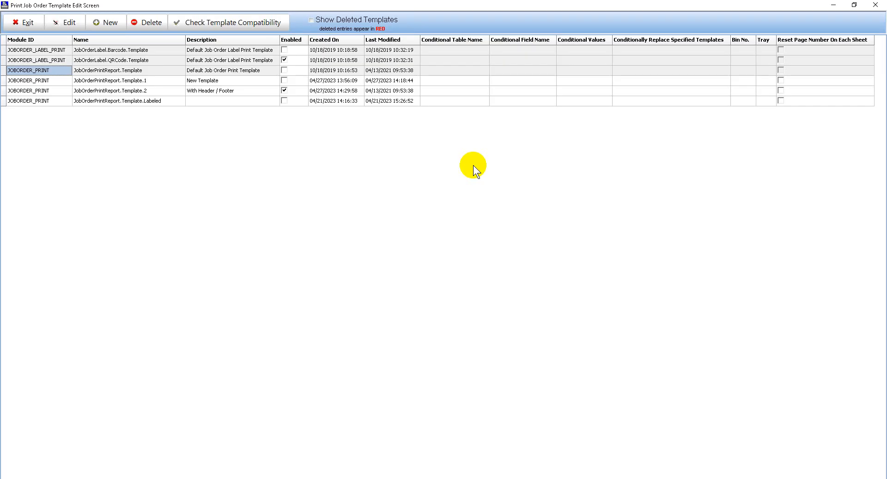
{"action": "left_click", "coordinate": [161, 91]}
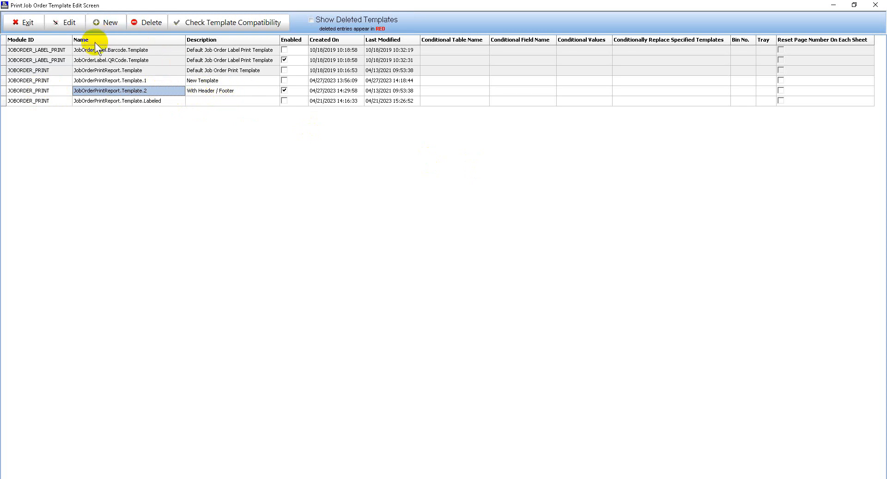
{"action": "left_click", "coordinate": [70, 23]}
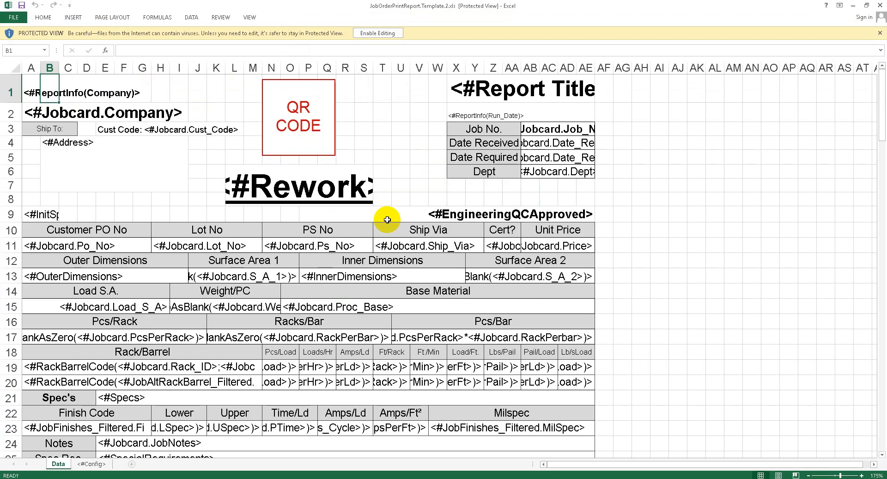
- Enable editing of the template workbook and bring up its header and footer page settings
{"action": "left_click", "coordinate": [377, 34]}
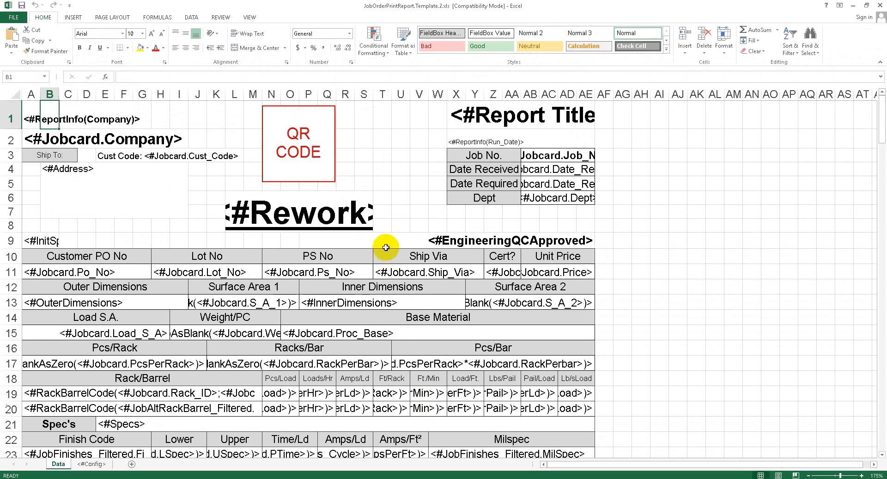
{"action": "scroll", "coordinate": [364, 258], "scroll_direction": "down", "scroll_amount": 1}
{"action": "scroll", "coordinate": [365, 259], "scroll_direction": "down", "scroll_amount": 4}
{"action": "scroll", "coordinate": [396, 324], "scroll_direction": "up", "scroll_amount": 5}
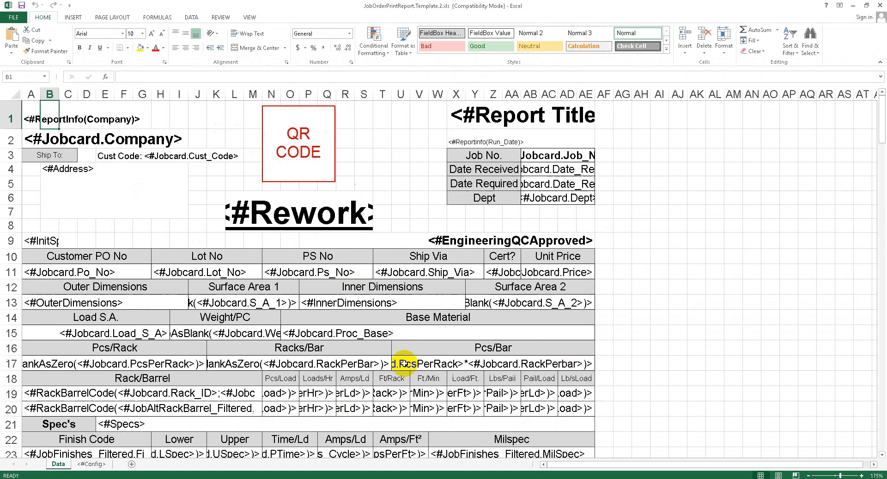
{"action": "left_click", "coordinate": [116, 19]}
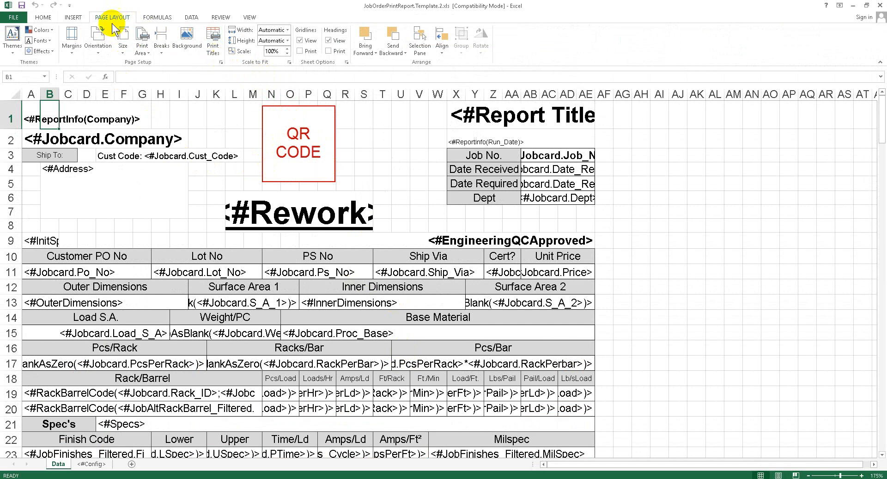
{"action": "left_click", "coordinate": [223, 62]}
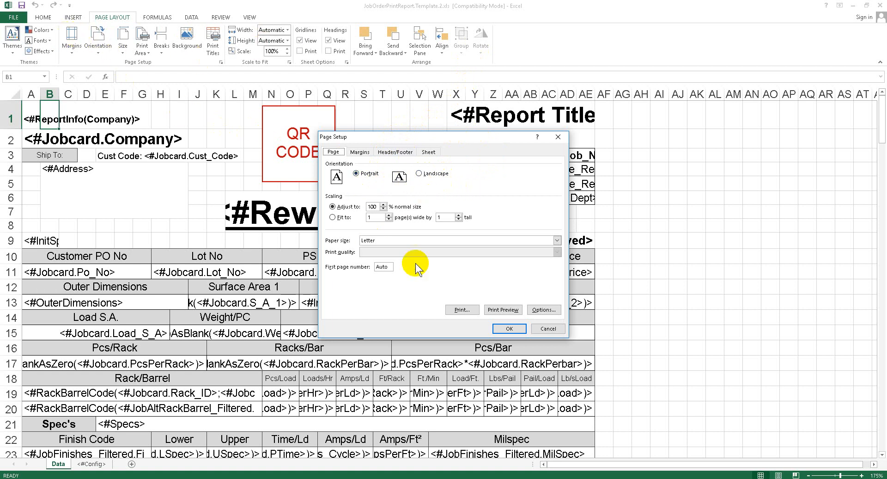
{"action": "left_click", "coordinate": [393, 153]}
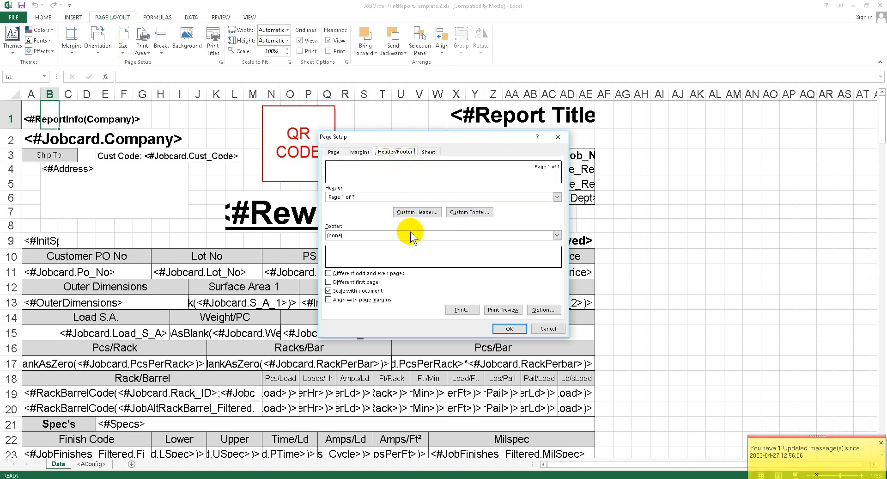
{"action": "left_click", "coordinate": [557, 235]}
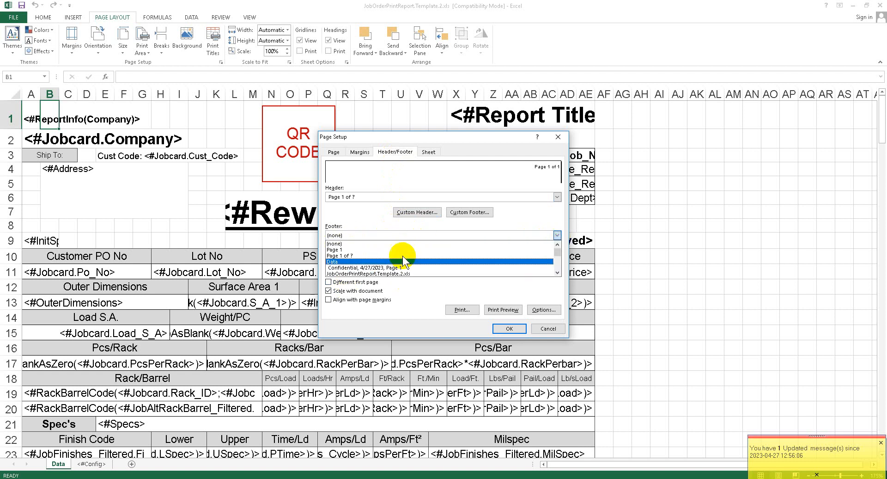
{"action": "left_click", "coordinate": [526, 213]}
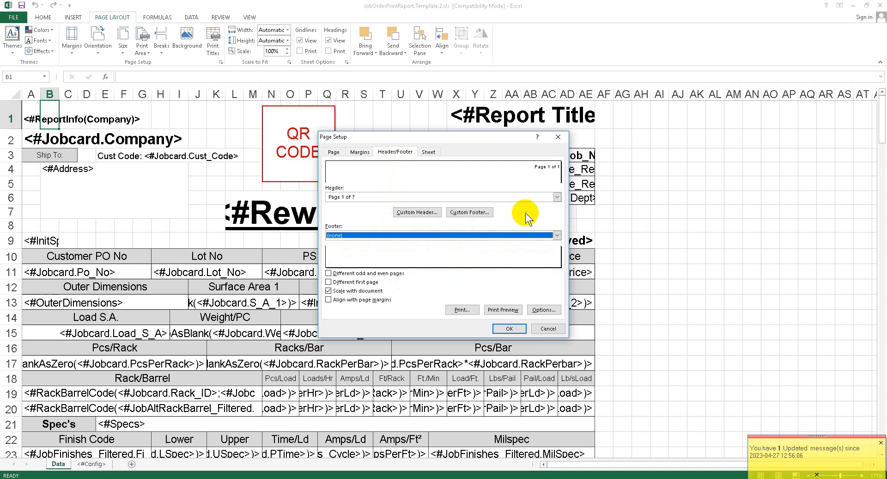
- Add "Document Control No. 20230401-A1" to the center section of a custom header
{"action": "left_click", "coordinate": [417, 213]}
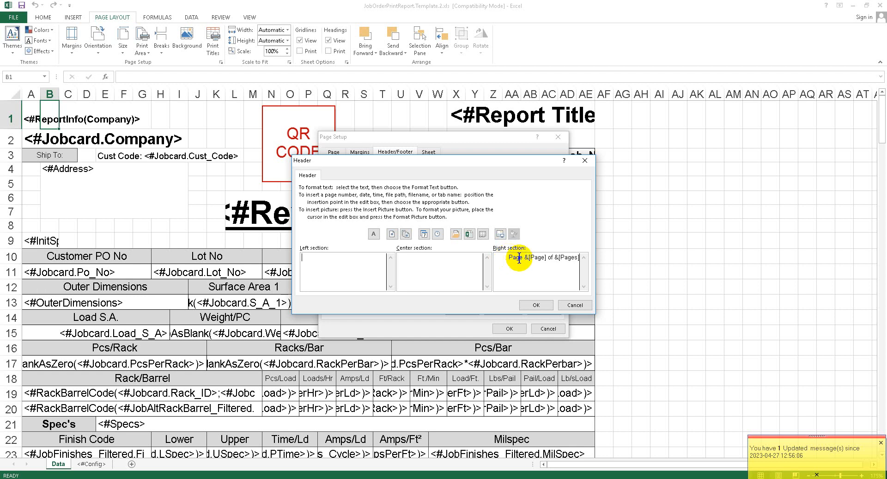
{"action": "left_click", "coordinate": [453, 266]}
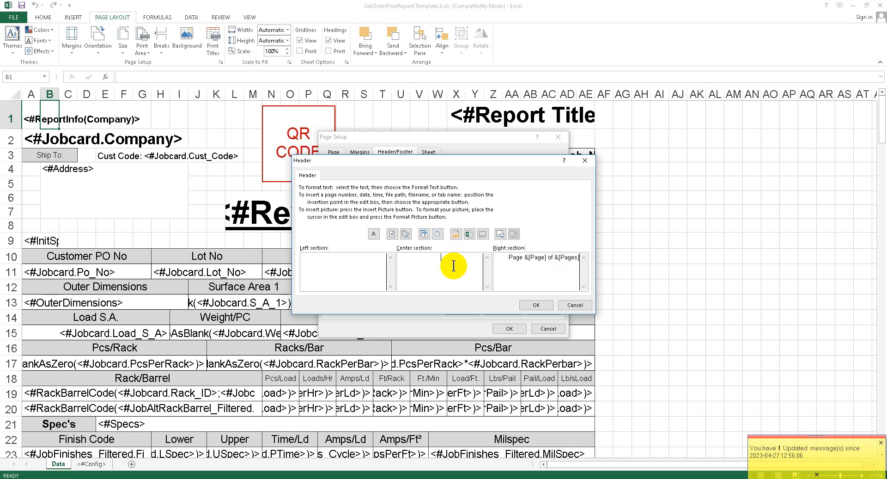
{"action": "type", "text": "Document Control No. 2023-"}
{"action": "key", "text": "BackSpace"}
{"action": "type", "text": "0401-A1"}
- Set the header's document control text to font size 7 and accept the custom header
{"action": "left_click_drag", "start_coordinate": [454, 266], "coordinate": [400, 256]}
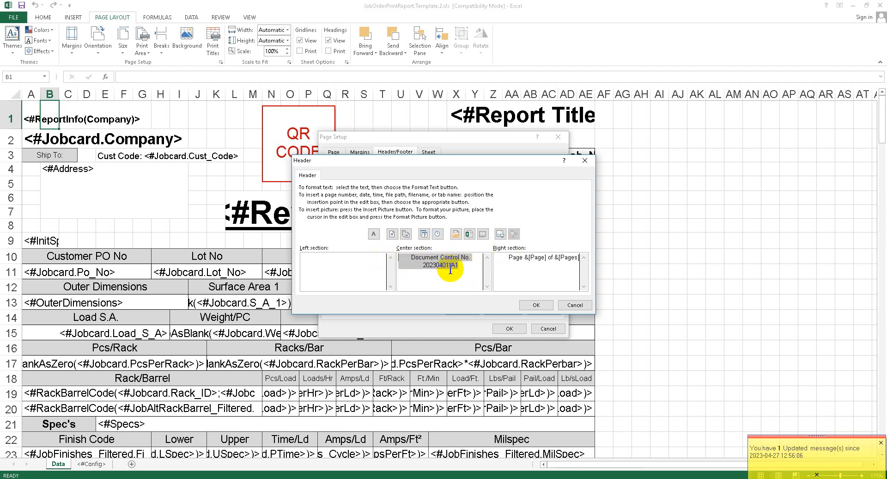
{"action": "left_click", "coordinate": [375, 234]}
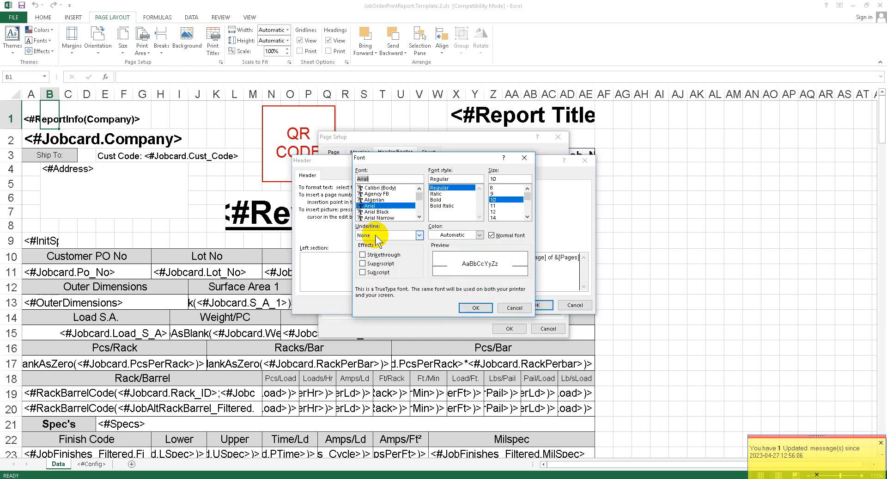
{"action": "left_click_drag", "start_coordinate": [390, 163], "coordinate": [416, 168]}
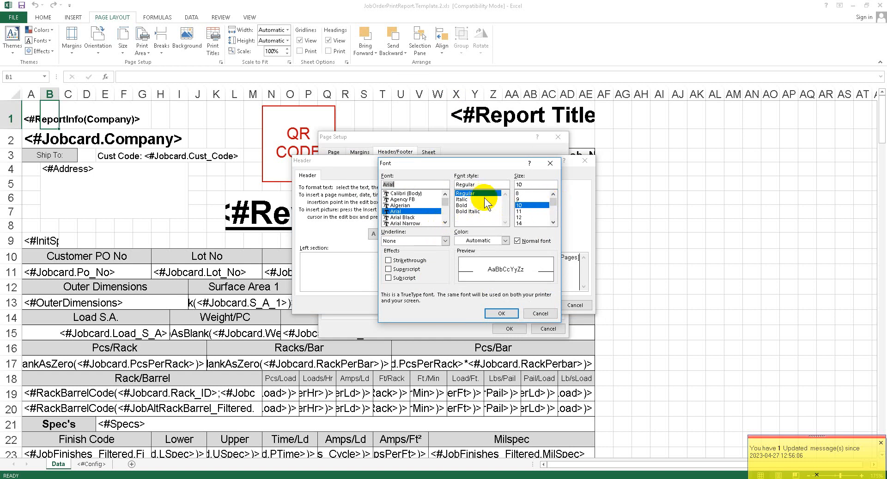
{"action": "double_click", "coordinate": [537, 184]}
{"action": "type", "text": "7"}
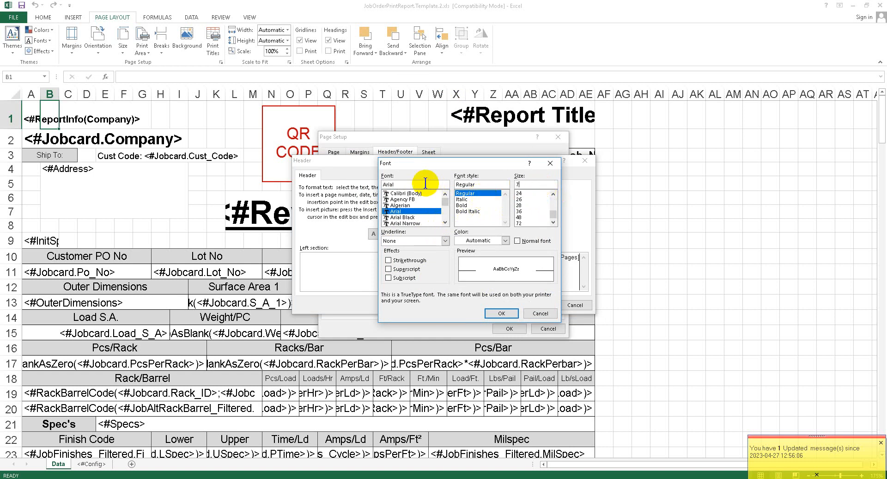
{"action": "left_click", "coordinate": [511, 313]}
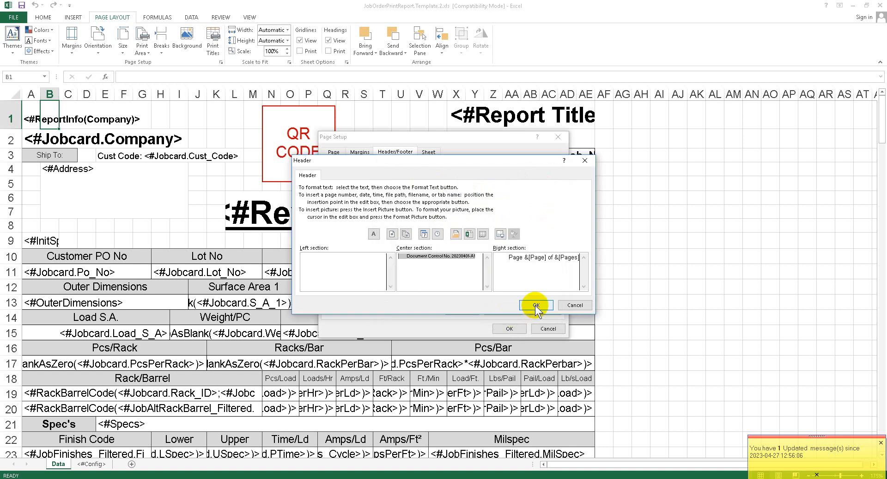
{"action": "left_click", "coordinate": [455, 266]}
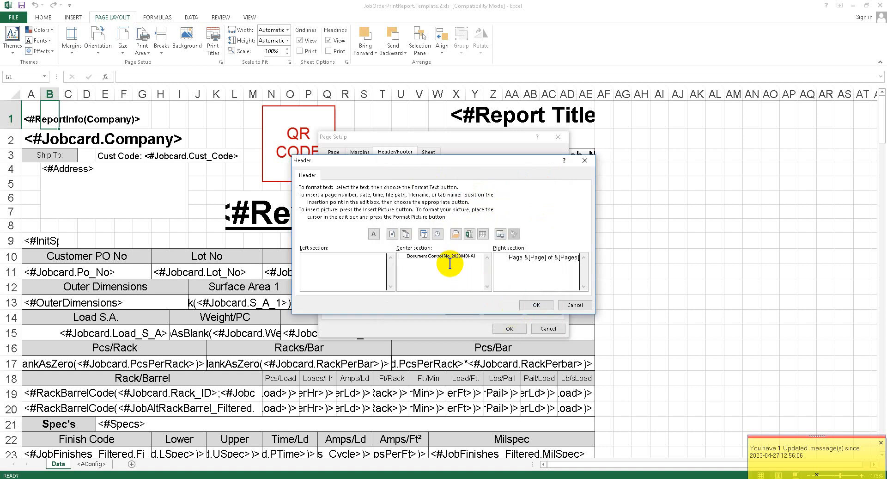
{"action": "left_click", "coordinate": [538, 304]}
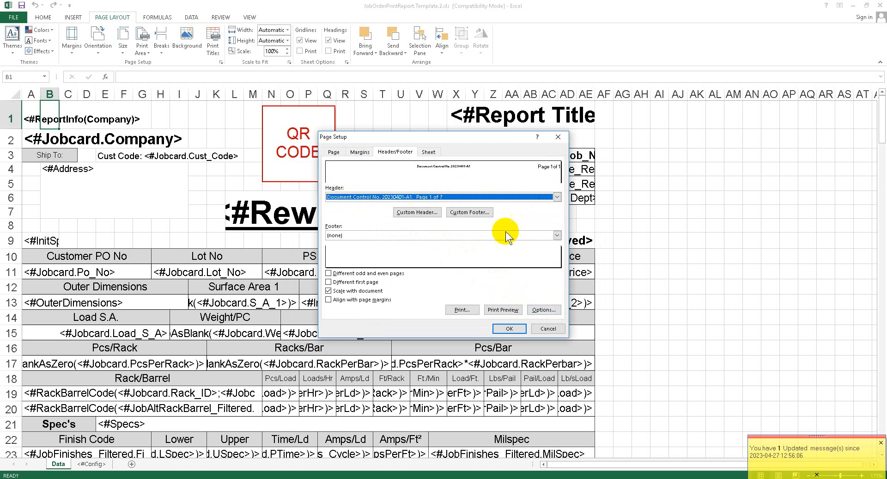
- Start a custom footer with "DCN20230401A1" in its right section
{"action": "left_click", "coordinate": [472, 213]}
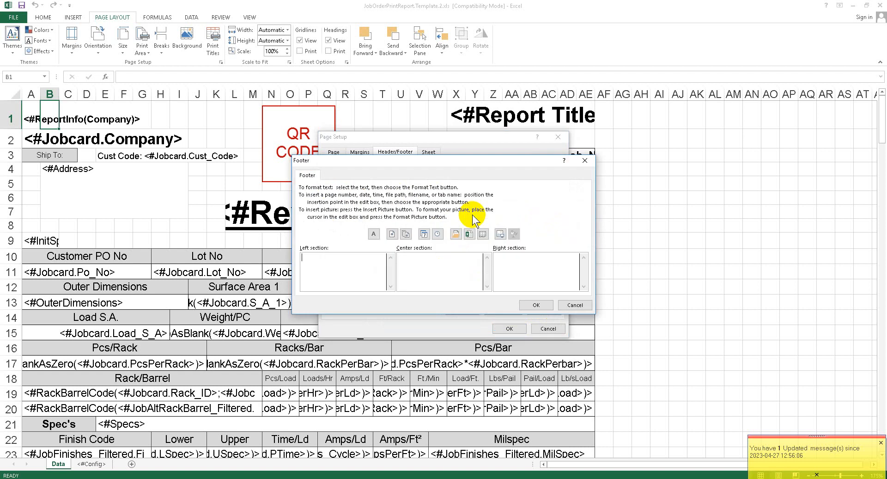
{"action": "left_click", "coordinate": [513, 263]}
{"action": "type", "text": "DCN2023"}
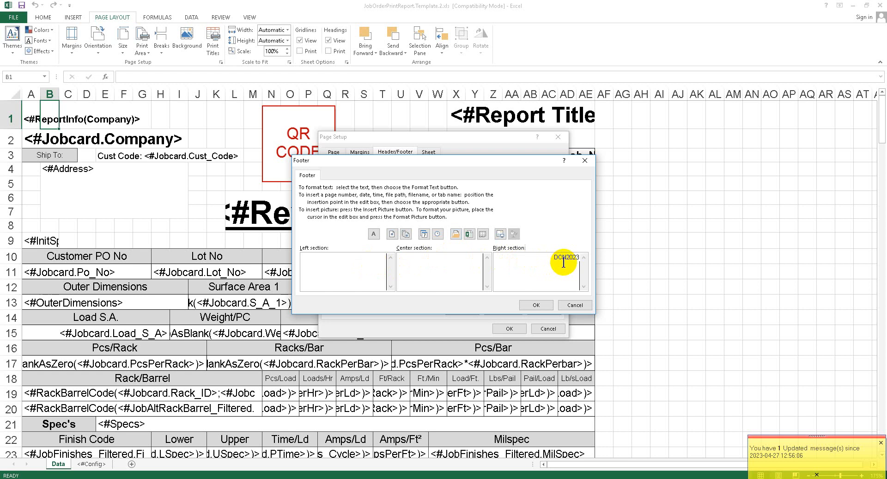
{"action": "type", "text": "0401A1"}
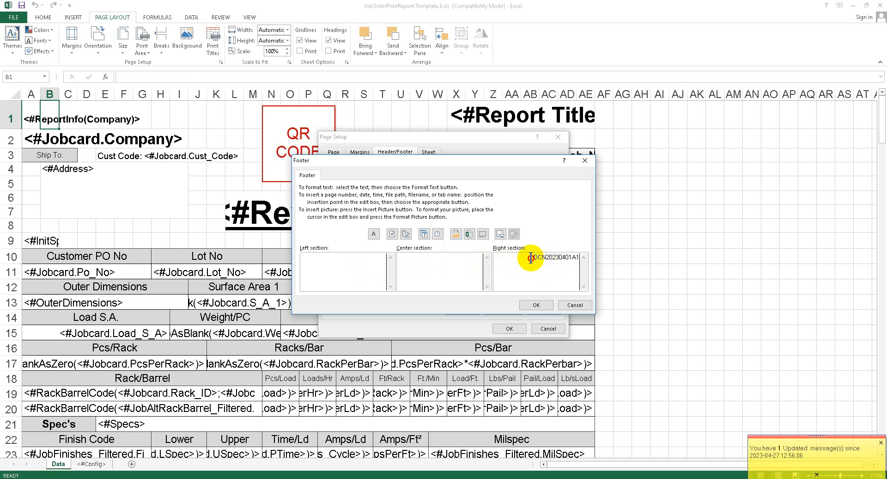
- Set the DCN text in the footer's right section to font size 7
{"action": "double_click", "coordinate": [569, 257]}
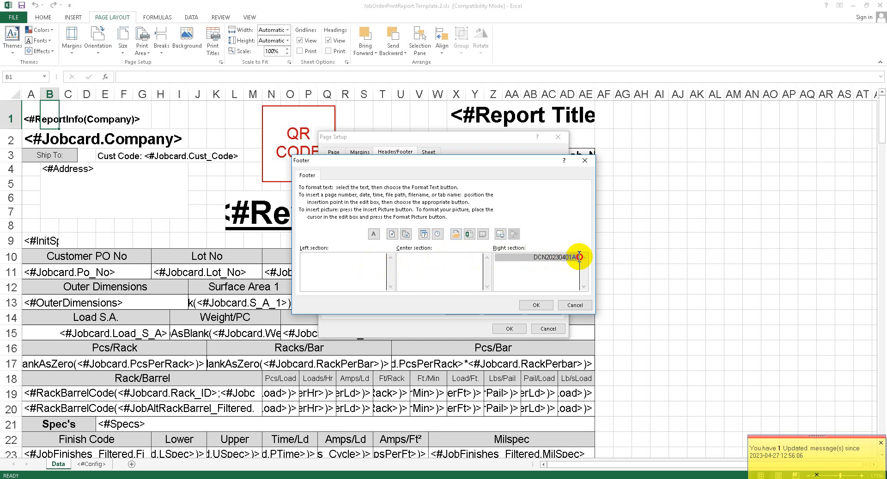
{"action": "left_click", "coordinate": [375, 234]}
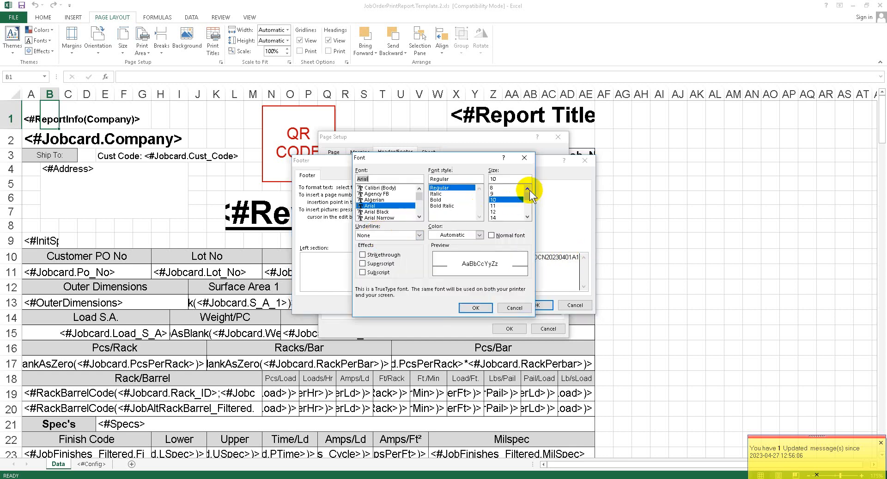
{"action": "double_click", "coordinate": [509, 178]}
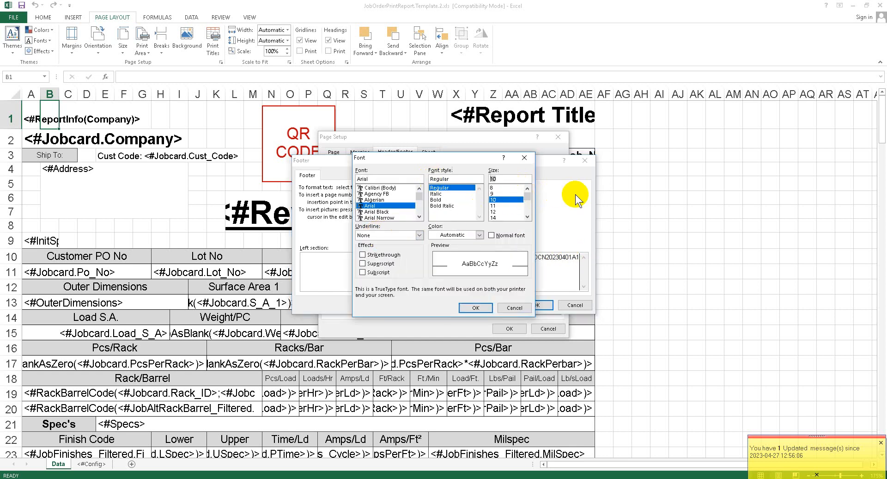
{"action": "type", "text": "7"}
{"action": "left_click", "coordinate": [481, 305]}
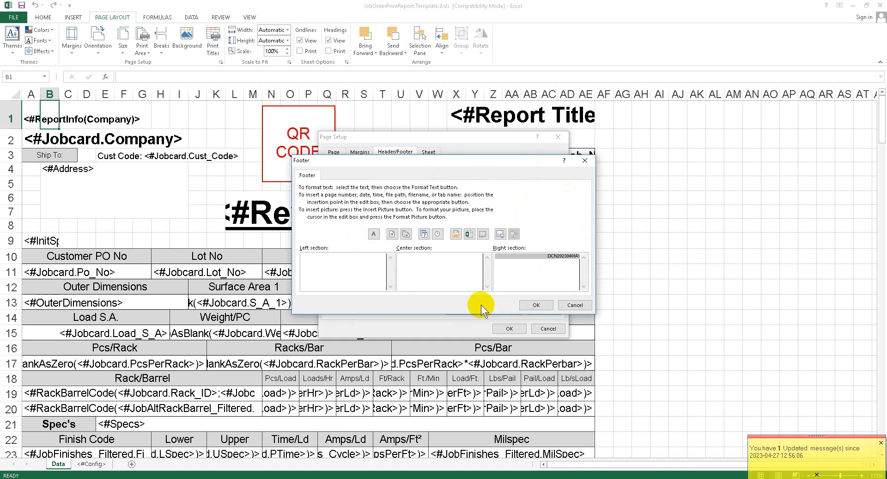
- Fill the footer's center section with the page number and total page count as "&[Page] of &[Pages]"
{"action": "left_click", "coordinate": [442, 261]}
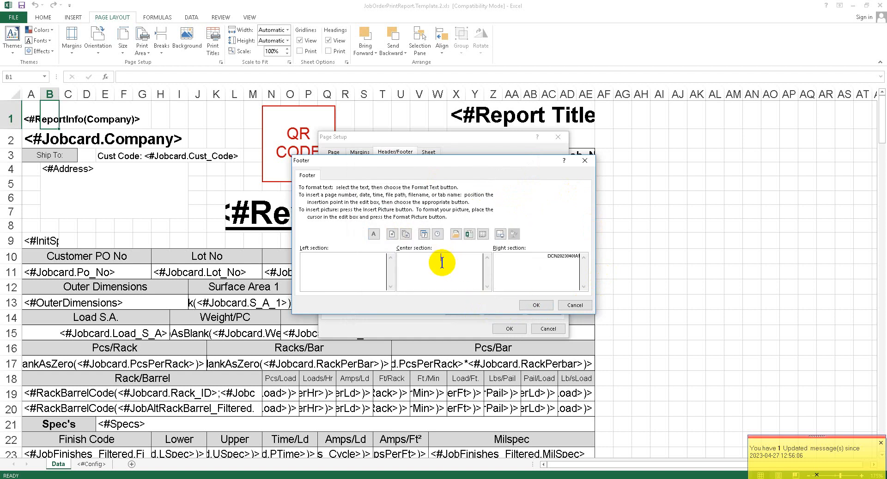
{"action": "left_click", "coordinate": [392, 234]}
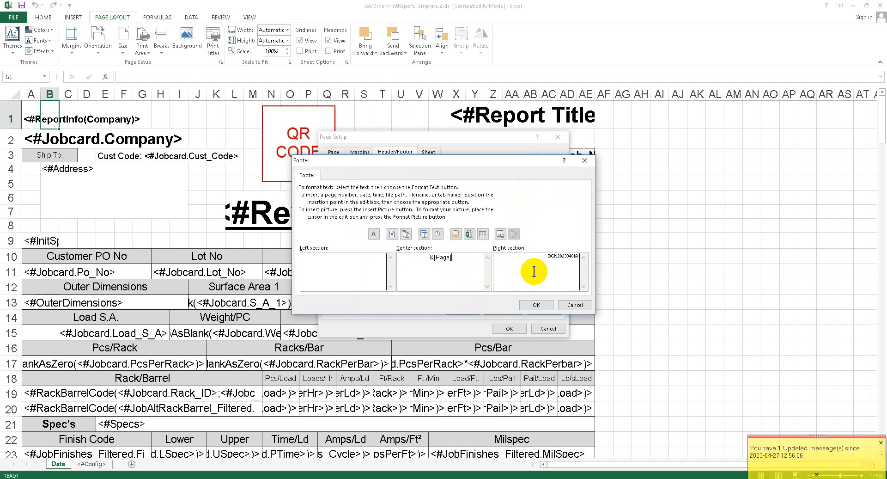
{"action": "type", "text": "of"}
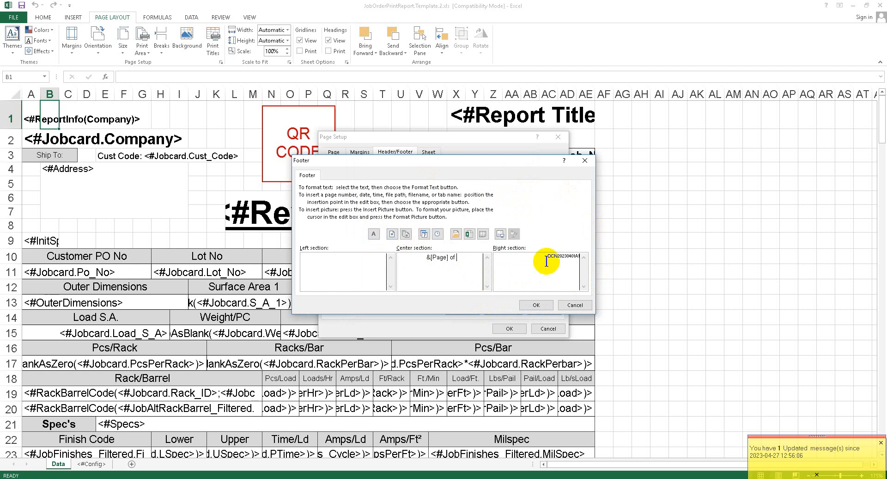
{"action": "left_click", "coordinate": [407, 234]}
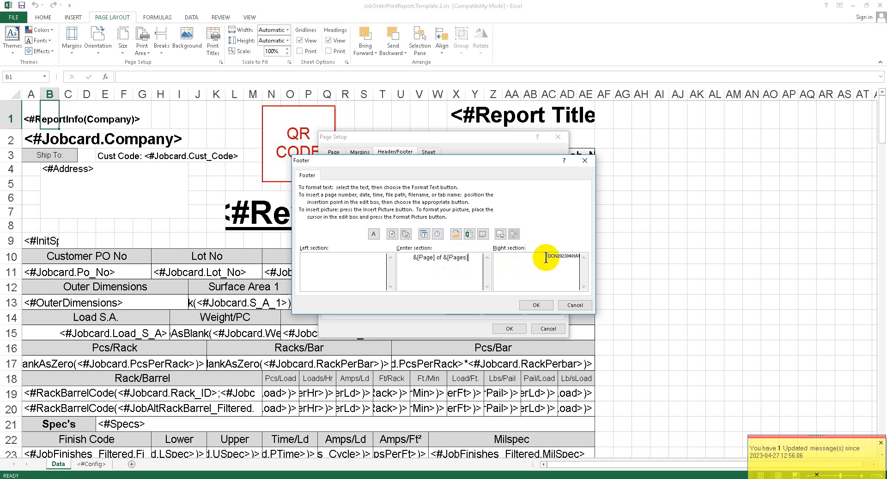
- Change the footer's right section text to "DCN20230401 RevA1" and apply the header and footer settings to the sheet
{"action": "left_click_drag", "start_coordinate": [547, 258], "coordinate": [579, 259]}
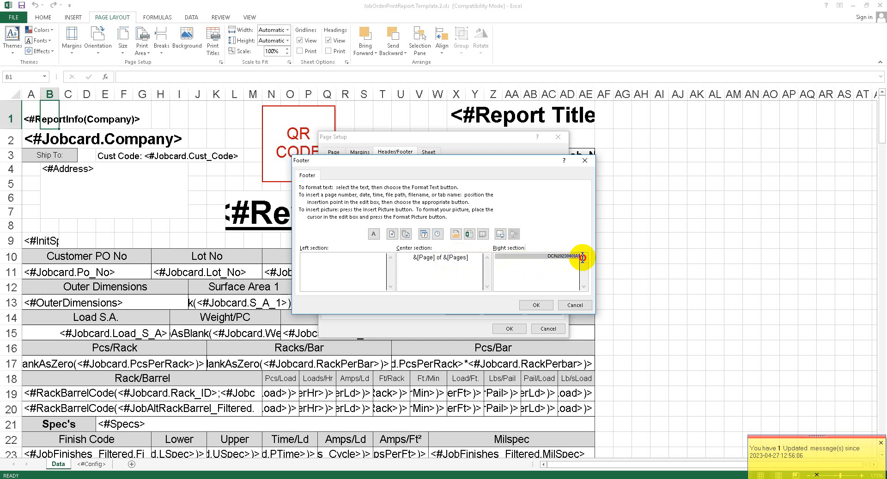
{"action": "left_click", "coordinate": [576, 258]}
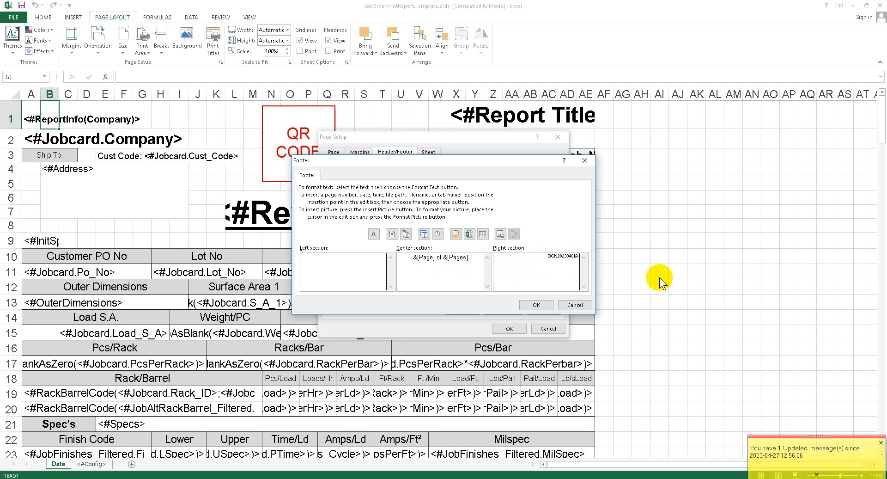
{"action": "type", "text": "Rev"}
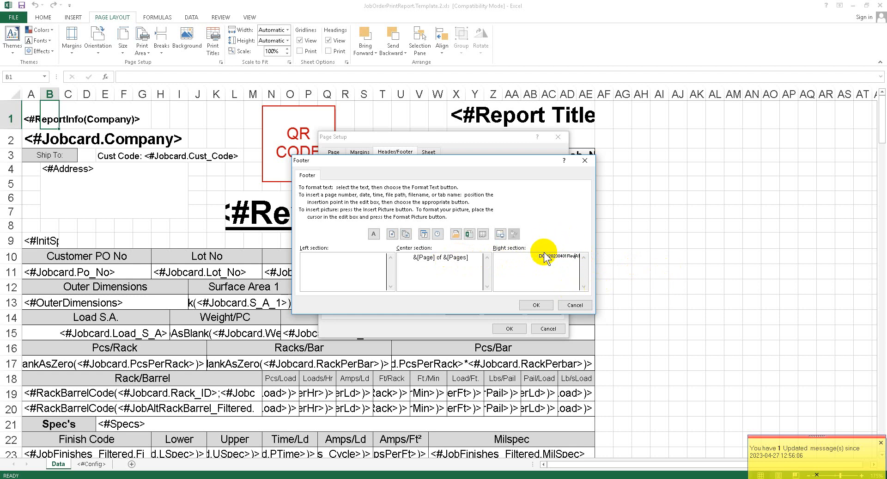
{"action": "left_click_drag", "start_coordinate": [545, 255], "coordinate": [608, 255]}
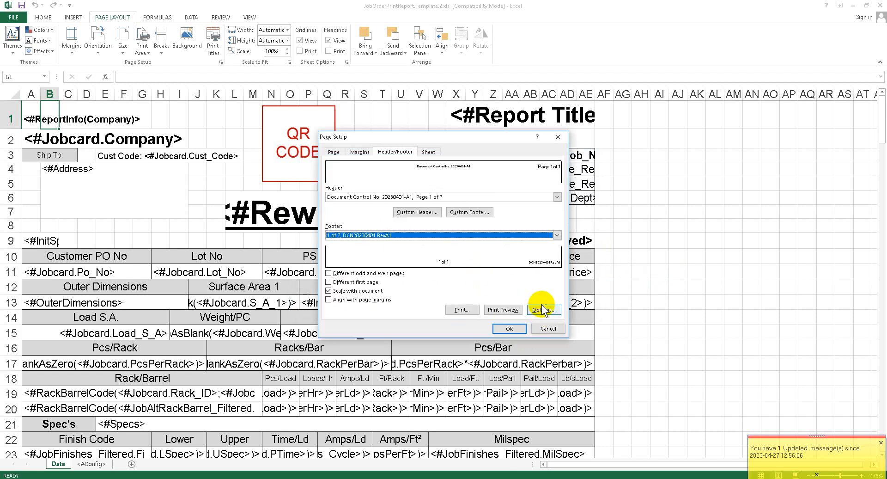
{"action": "left_click", "coordinate": [537, 305]}
{"action": "left_click", "coordinate": [511, 329]}
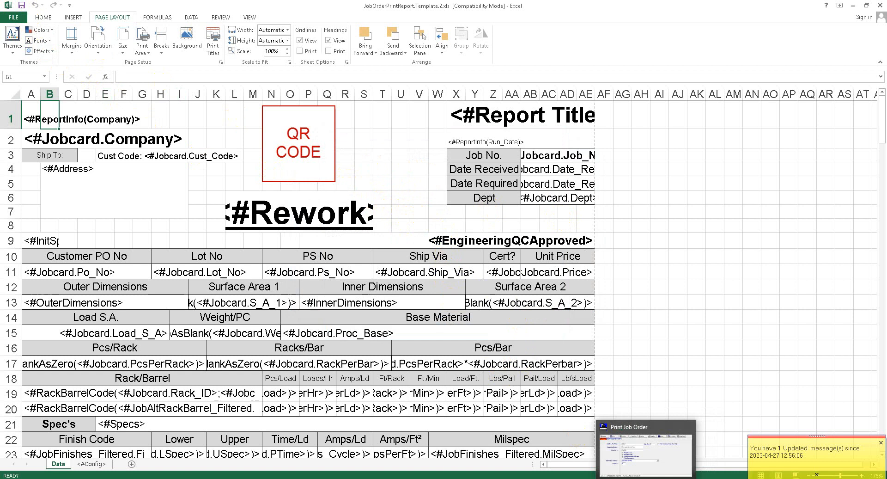
- Switch back to IBMS-MetFin, leave the template list and preview the job order with the edited template
{"action": "left_click", "coordinate": [648, 478]}
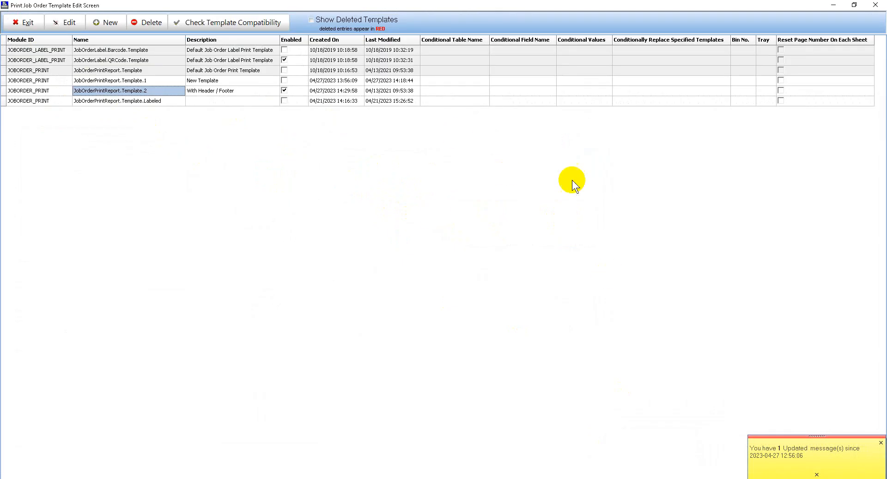
{"action": "left_click", "coordinate": [41, 23]}
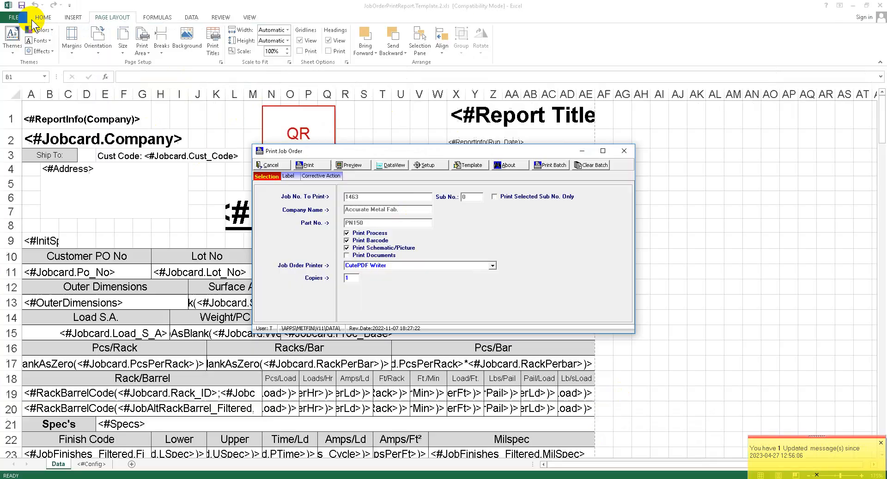
{"action": "left_click", "coordinate": [353, 165]}
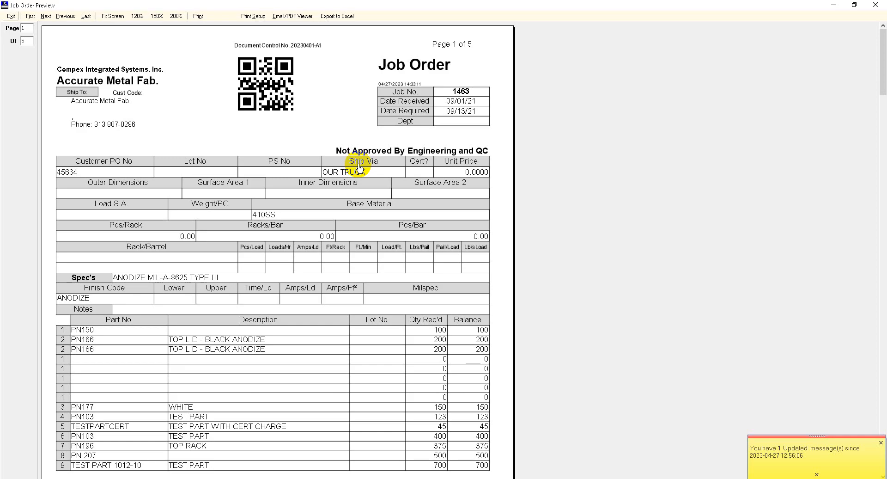
- Examine the header and footer on every page of the job order preview, from the first page to the last
{"action": "left_click_drag", "start_coordinate": [360, 338], "coordinate": [368, 461]}
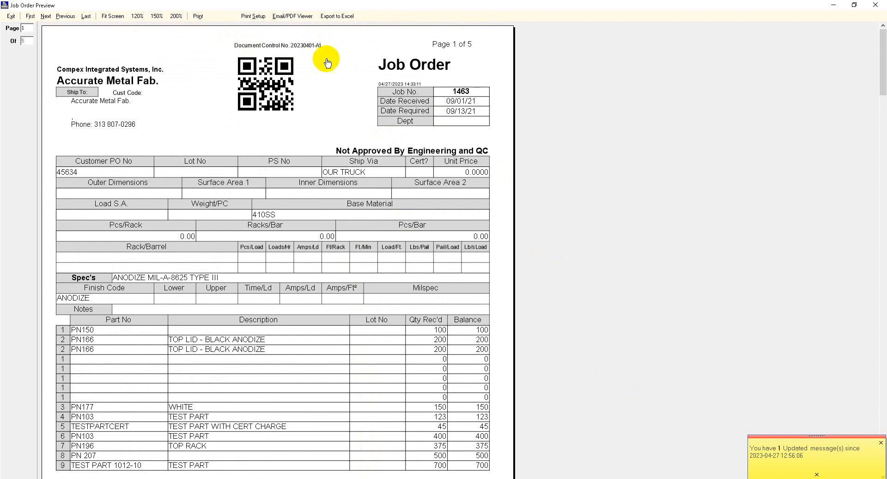
{"action": "scroll", "coordinate": [378, 284], "scroll_direction": "down", "scroll_amount": 1}
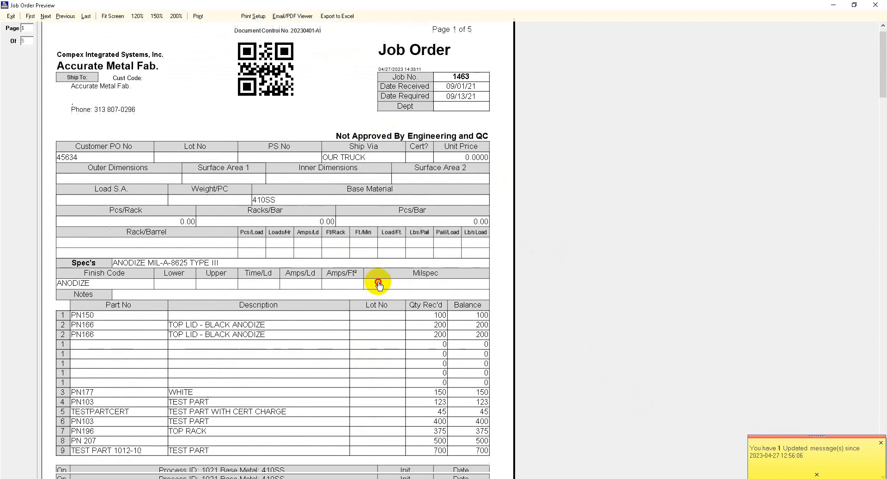
{"action": "scroll", "coordinate": [379, 284], "scroll_direction": "down", "scroll_amount": 5}
{"action": "scroll", "coordinate": [394, 327], "scroll_direction": "down", "scroll_amount": 1}
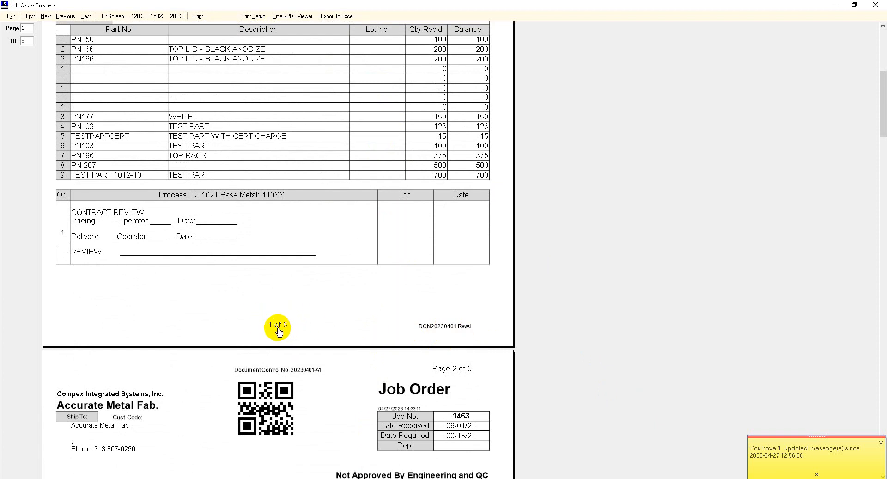
{"action": "scroll", "coordinate": [284, 318], "scroll_direction": "down", "scroll_amount": 6}
{"action": "scroll", "coordinate": [297, 182], "scroll_direction": "up", "scroll_amount": 6}
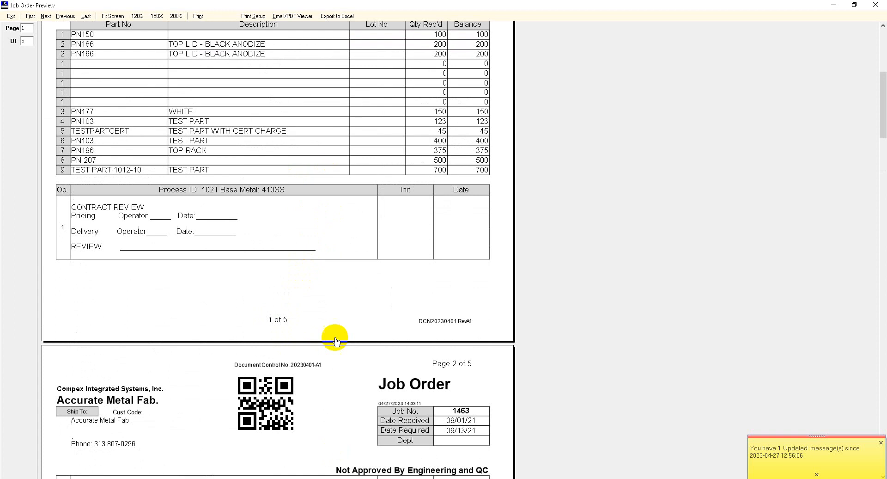
{"action": "scroll", "coordinate": [305, 348], "scroll_direction": "down", "scroll_amount": 11}
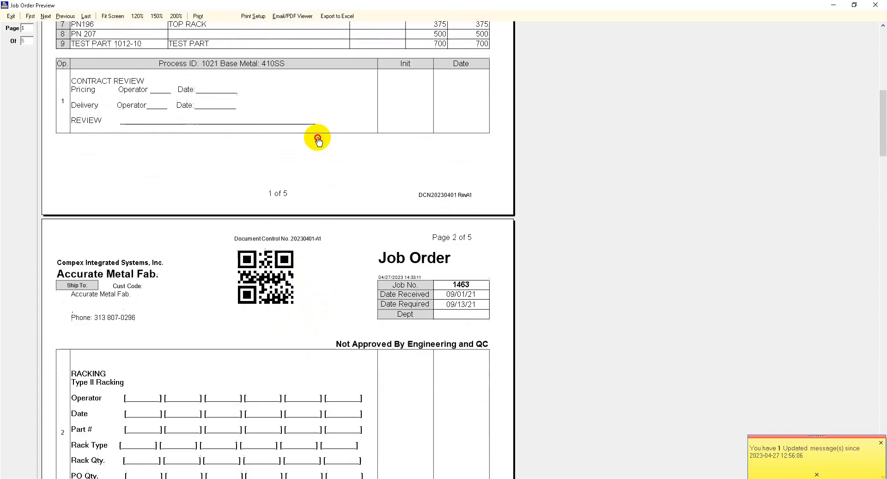
{"action": "scroll", "coordinate": [367, 239], "scroll_direction": "down", "scroll_amount": 16}
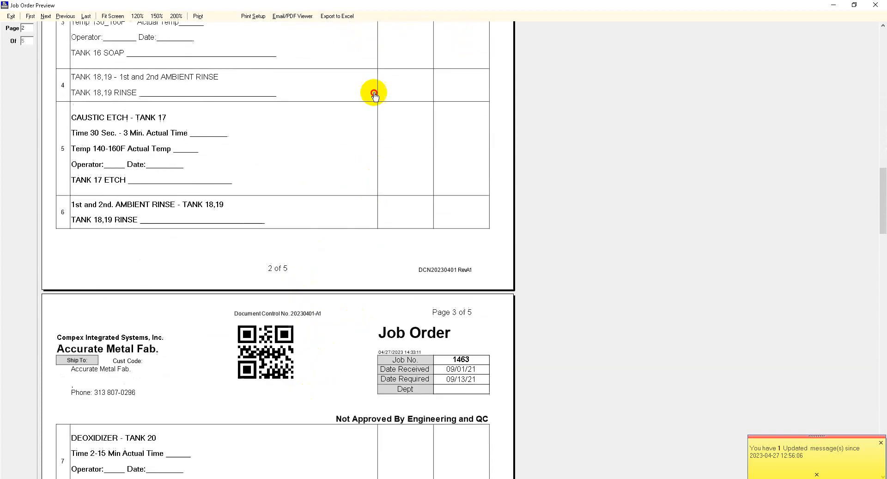
{"action": "scroll", "coordinate": [366, 40], "scroll_direction": "down", "scroll_amount": 9}
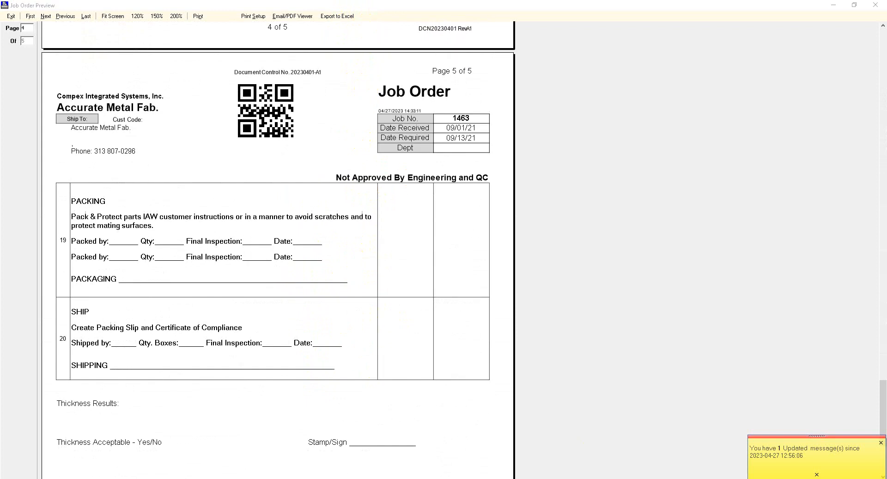
- Switch to the template workbook in Excel, review its header and footer in the page setup, and look over the sheet layout
{"action": "key", "text": "alt+Tab"}
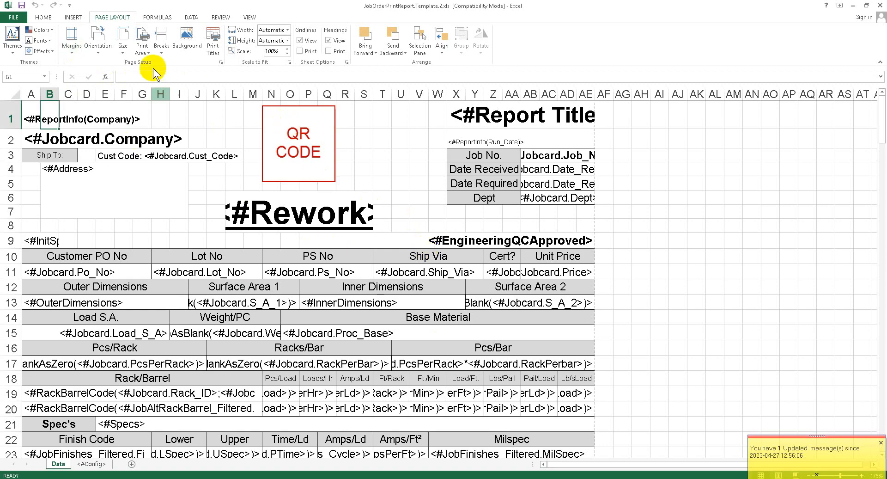
{"action": "left_click", "coordinate": [222, 63]}
{"action": "left_click", "coordinate": [395, 152]}
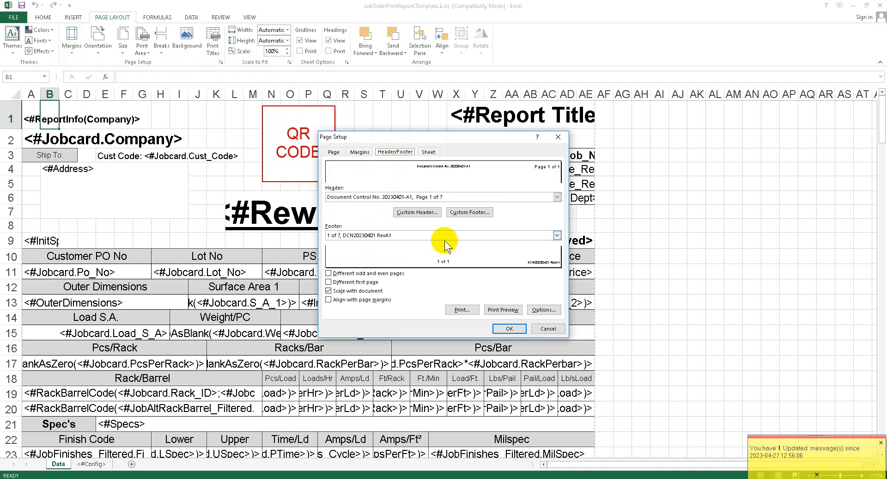
{"action": "left_click", "coordinate": [514, 331]}
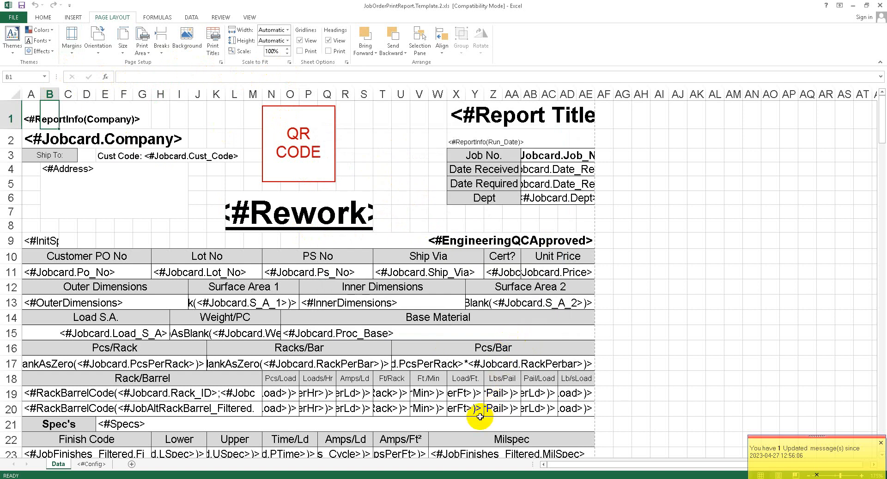
{"action": "scroll", "coordinate": [397, 353], "scroll_direction": "down", "scroll_amount": 11}
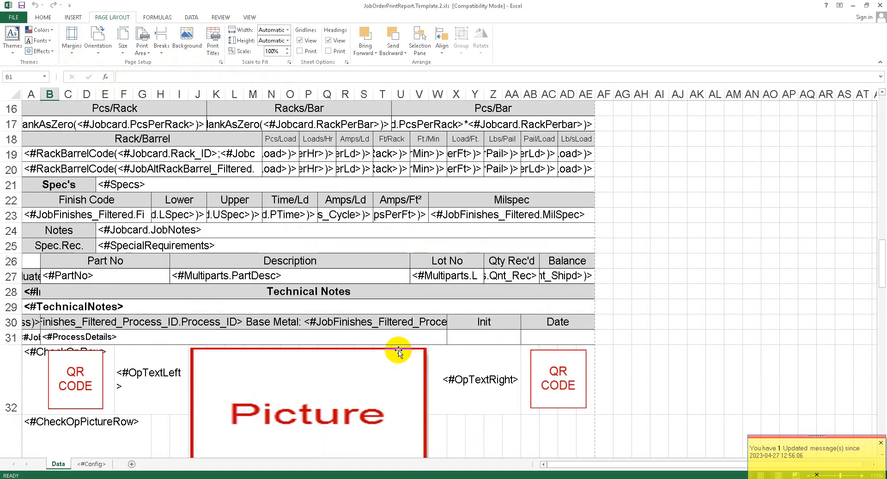
{"action": "scroll", "coordinate": [397, 341], "scroll_direction": "up", "scroll_amount": 11}
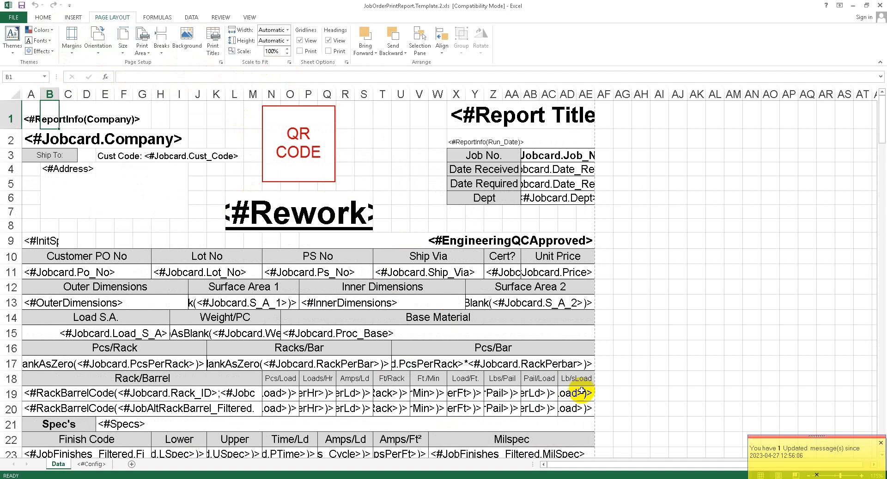